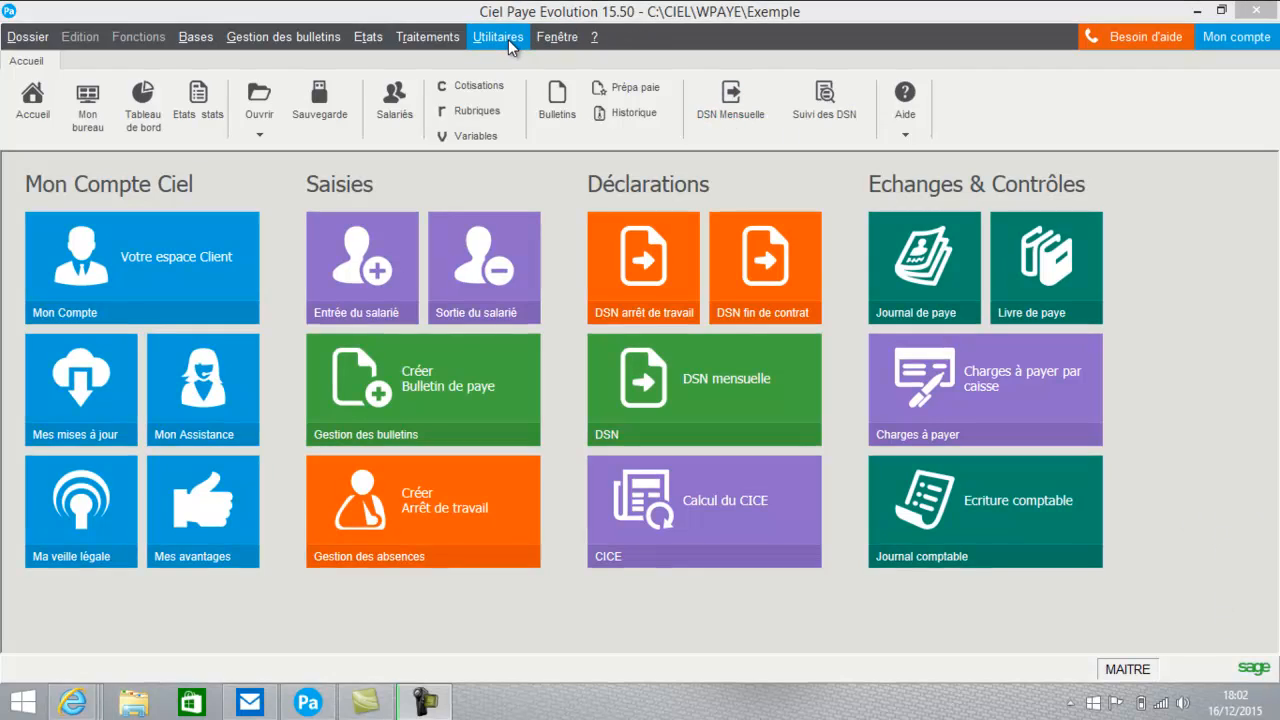
Run the monthly DSN check for the October period with blocking and non-blocking anomalies included
left_click(429, 40)
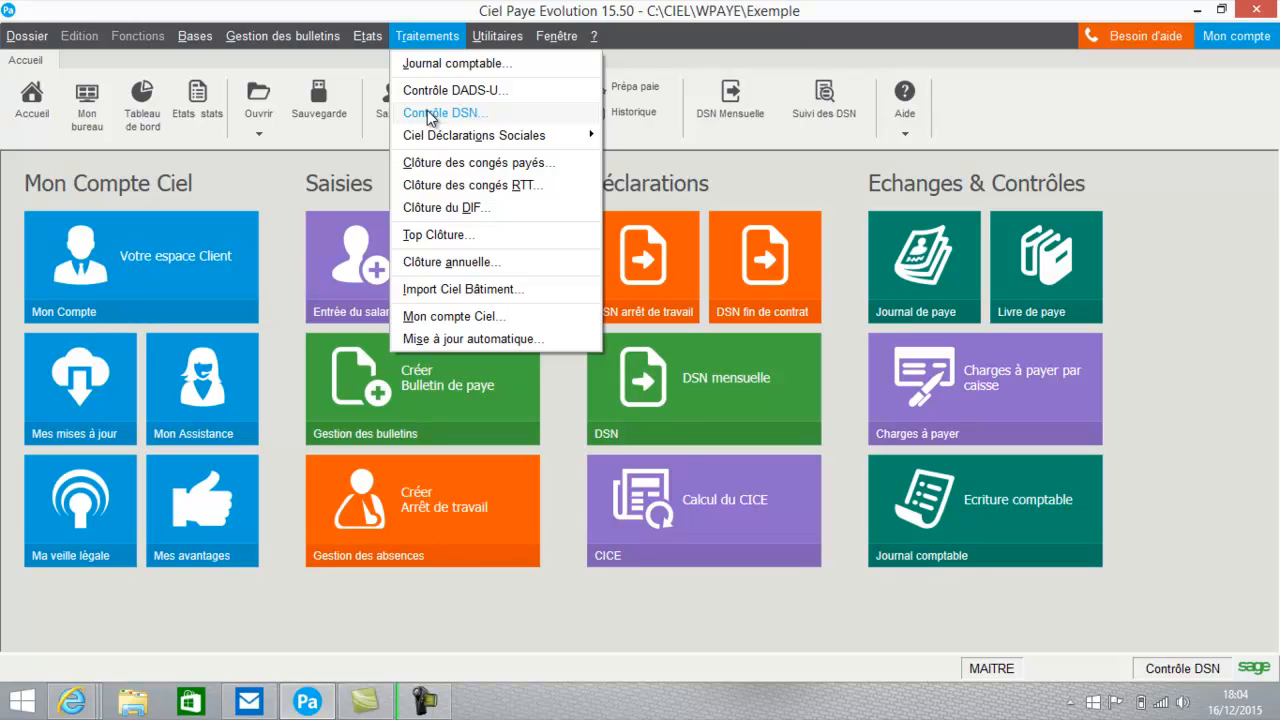
left_click(431, 113)
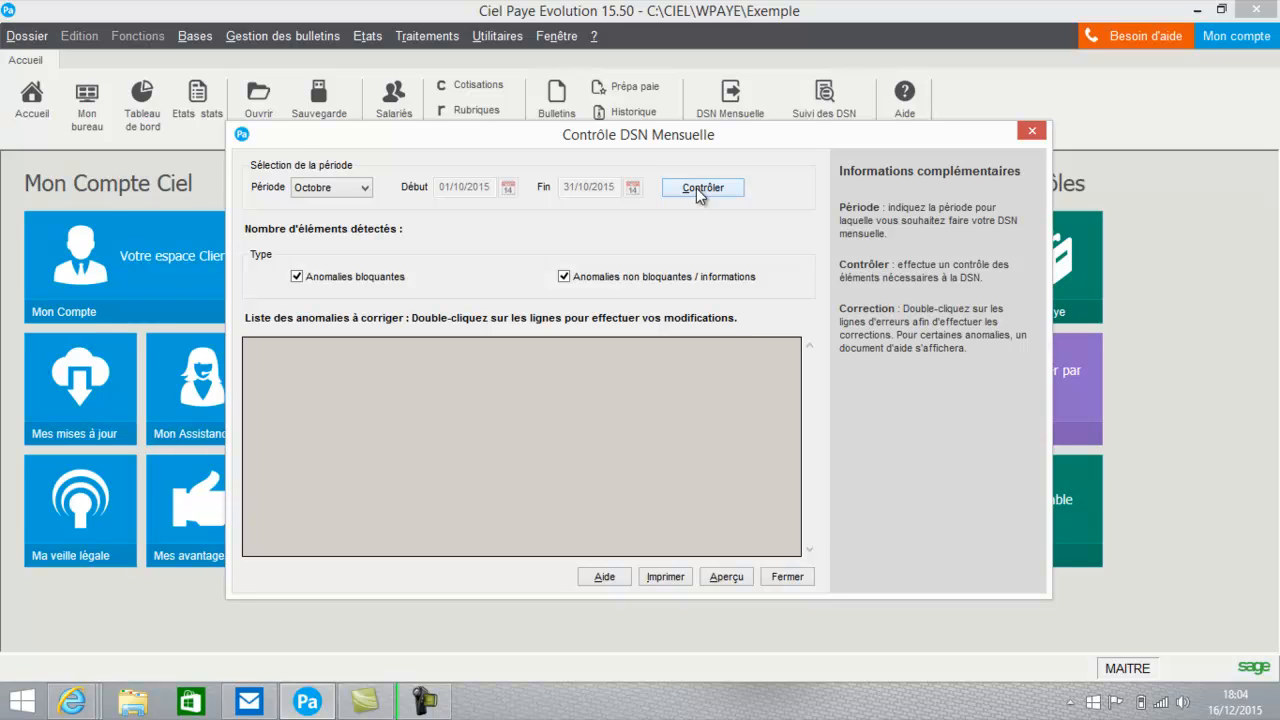
left_click(698, 188)
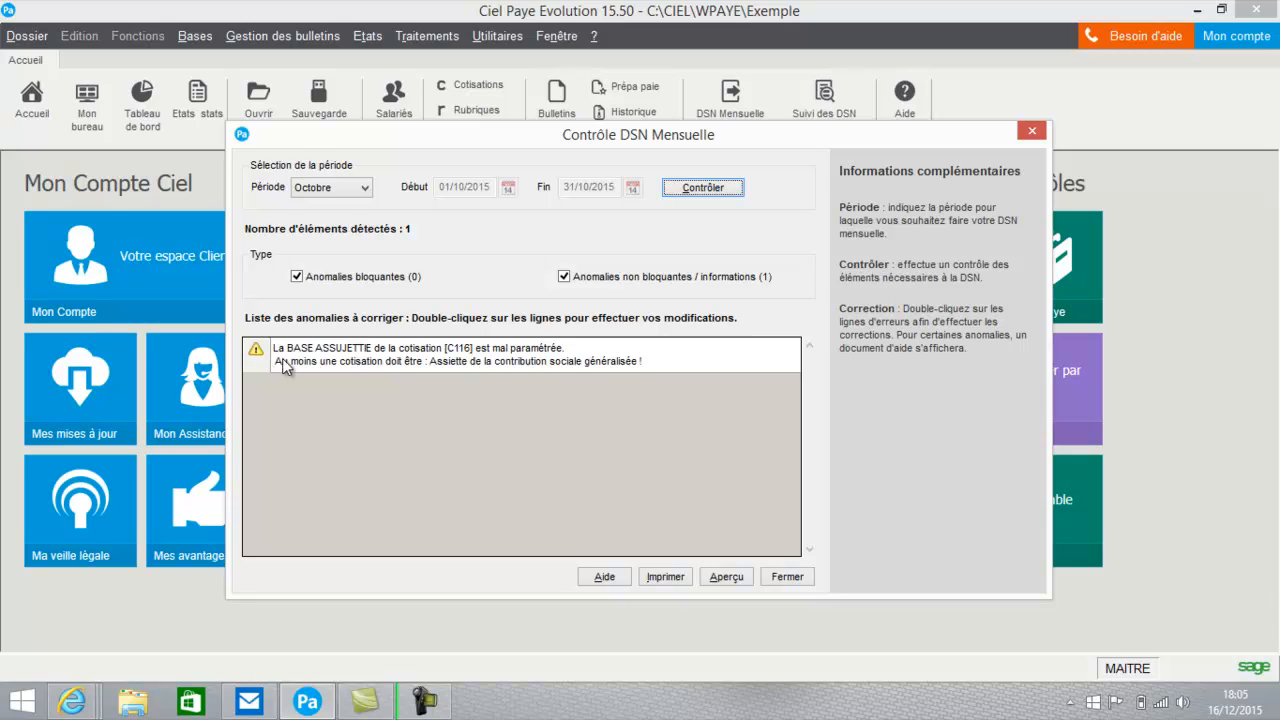
Open the anomaly on contribution C116 for correction and consult page 2 of the enlarged URSSAF contributions guide
double_click(516, 357)
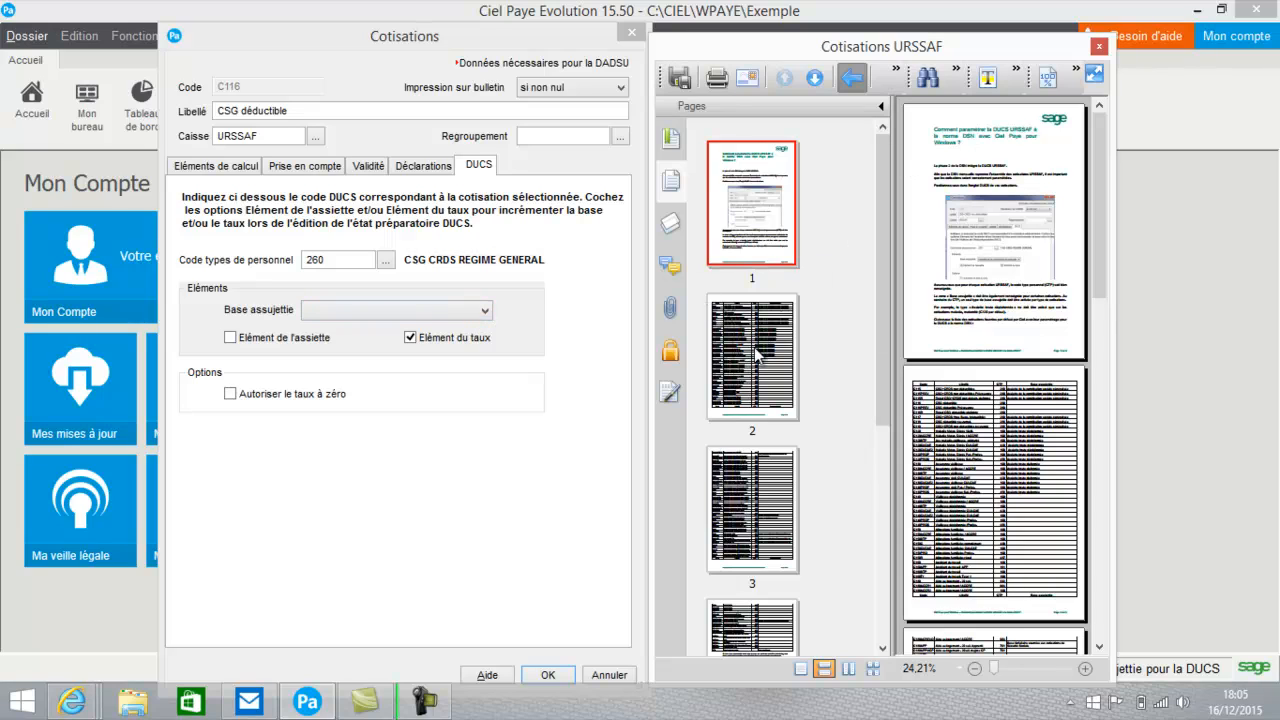
left_click(1103, 165)
left_click(1086, 668)
left_click(1086, 668)
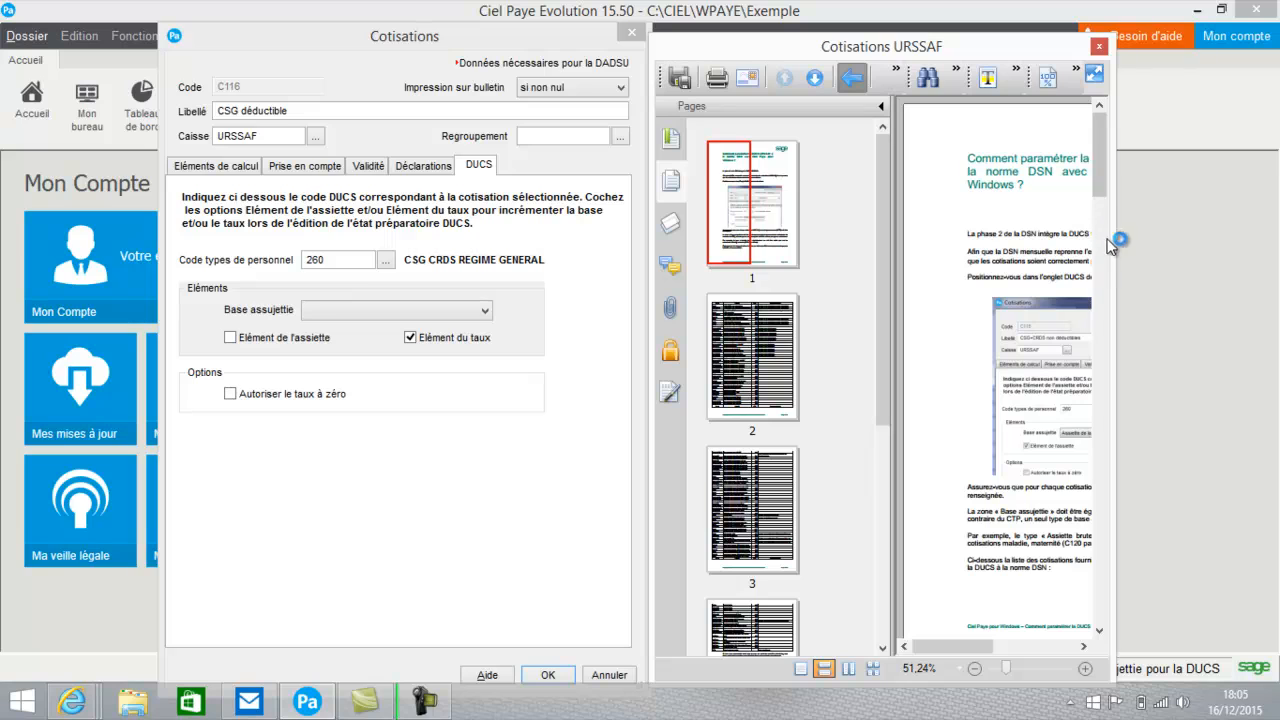
left_click_drag(1112, 234, 1243, 234)
left_click(750, 380)
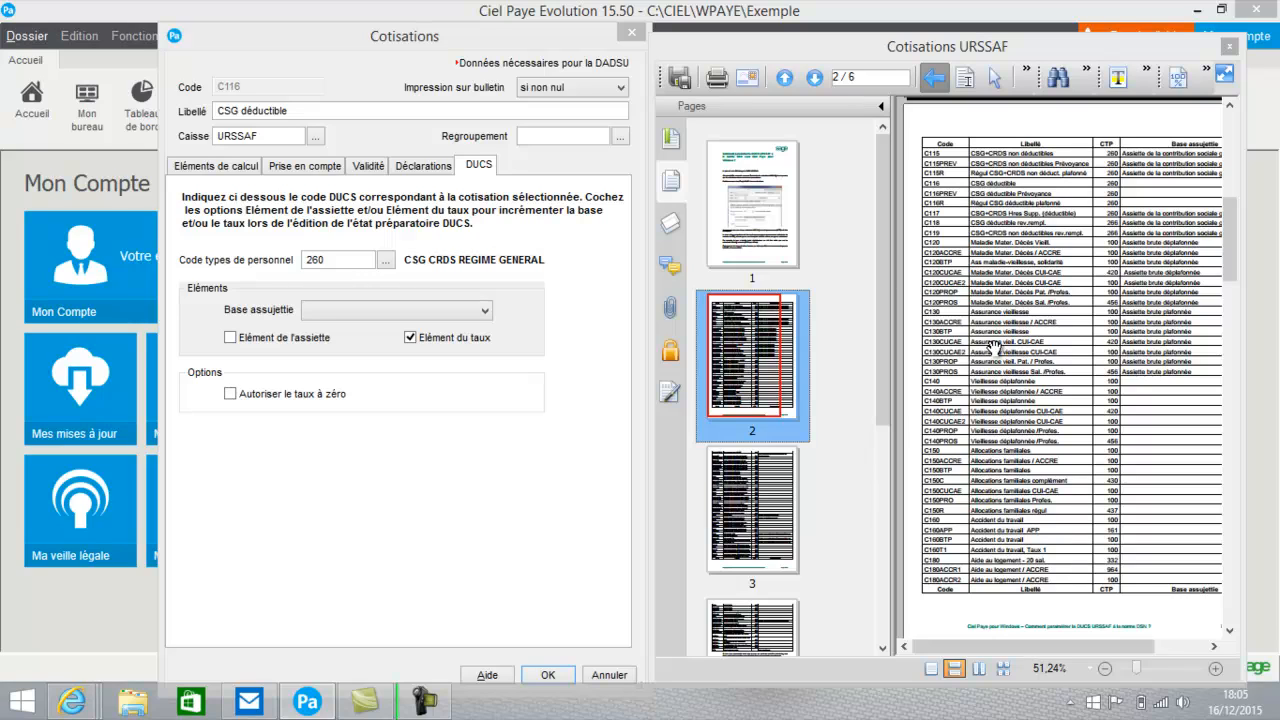
Set C116's Base assujettie to "Assiette de la contribution sociale généralisée", save it, and rerun the October DSN check before closing it
left_click(403, 309)
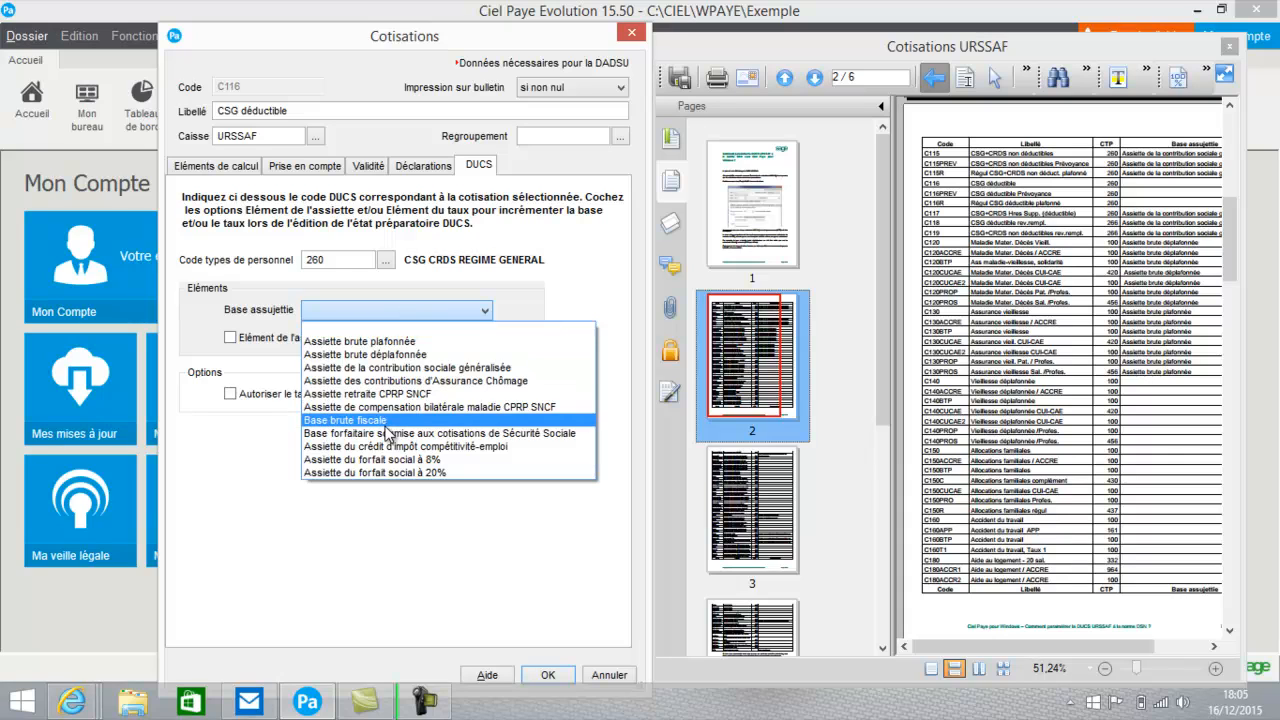
left_click(377, 368)
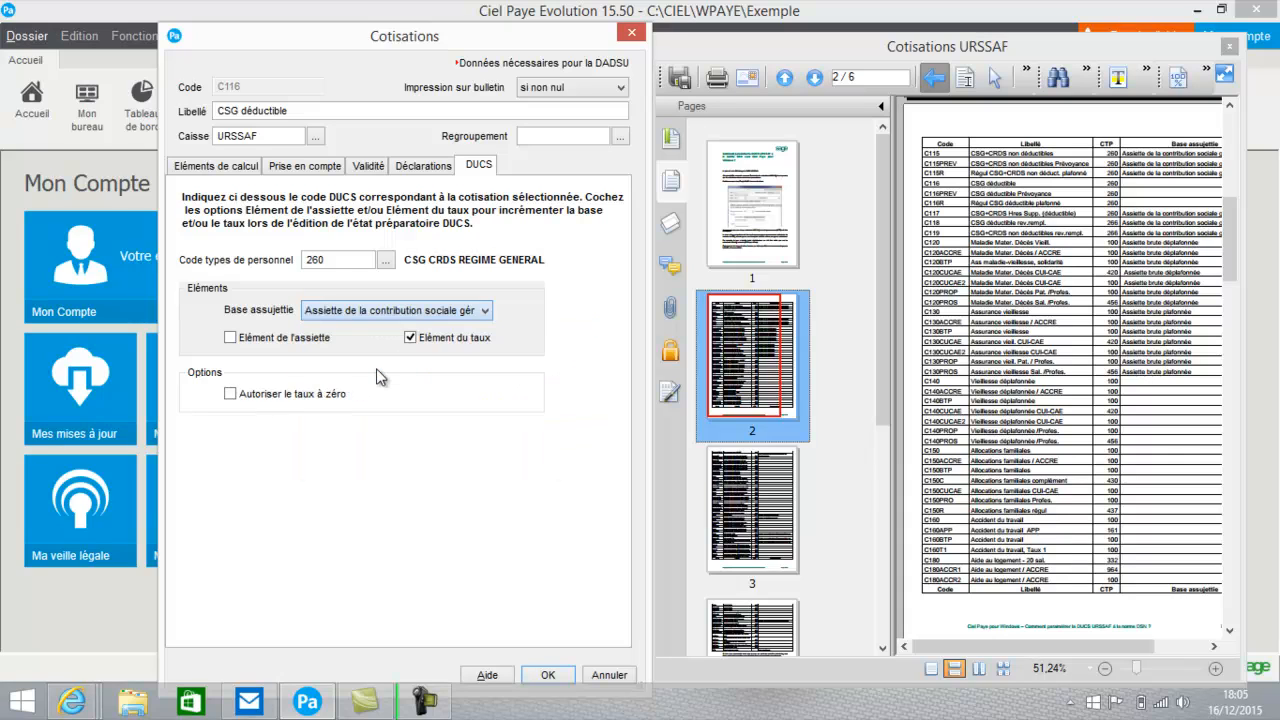
left_click(546, 673)
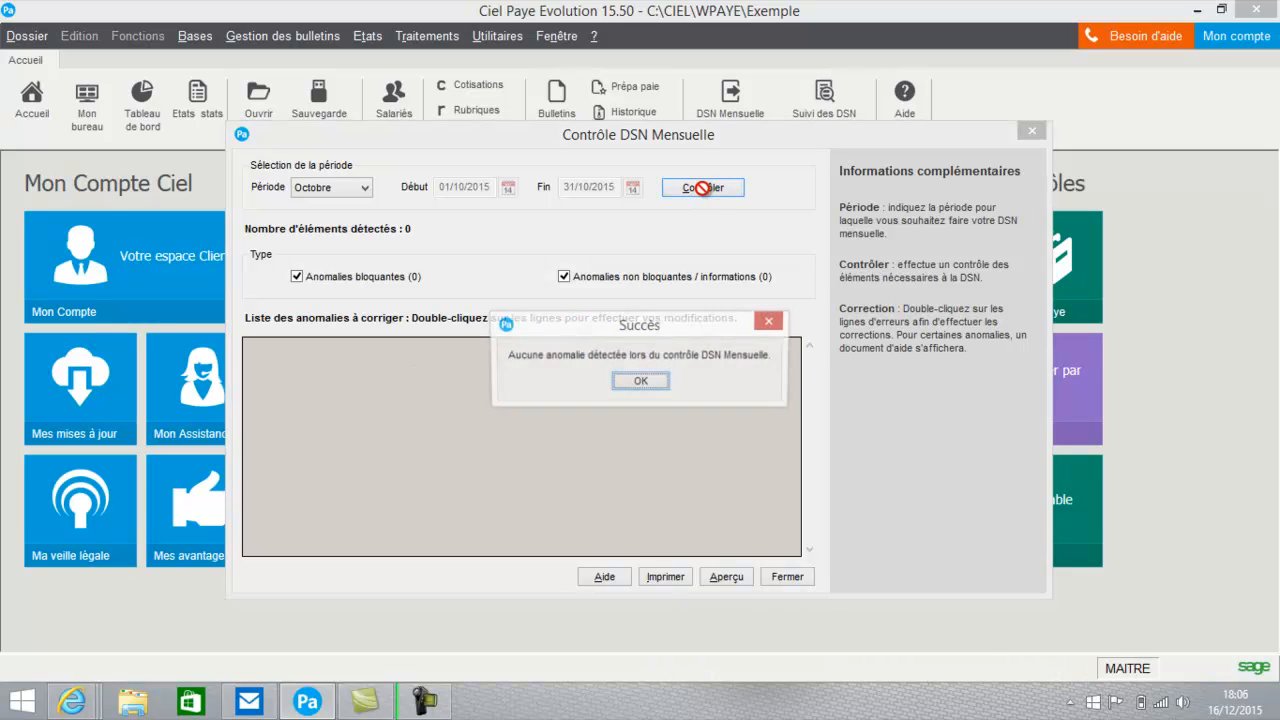
left_click(640, 382)
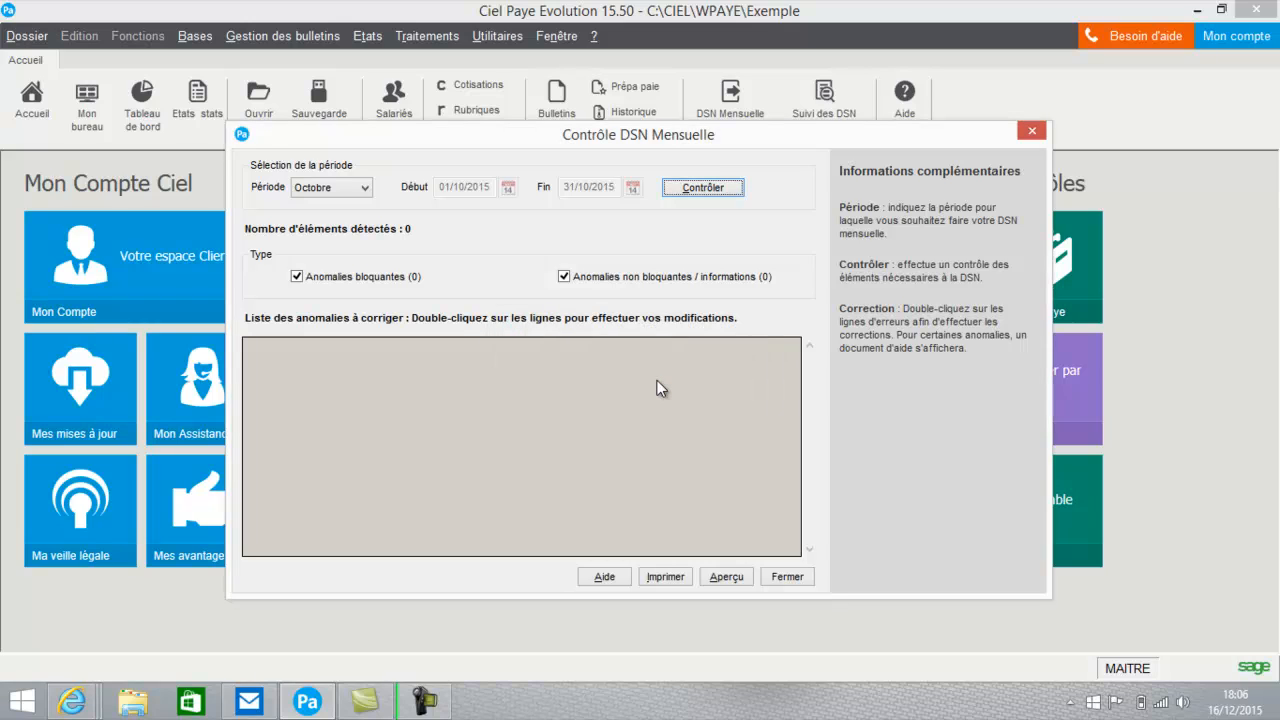
left_click(788, 577)
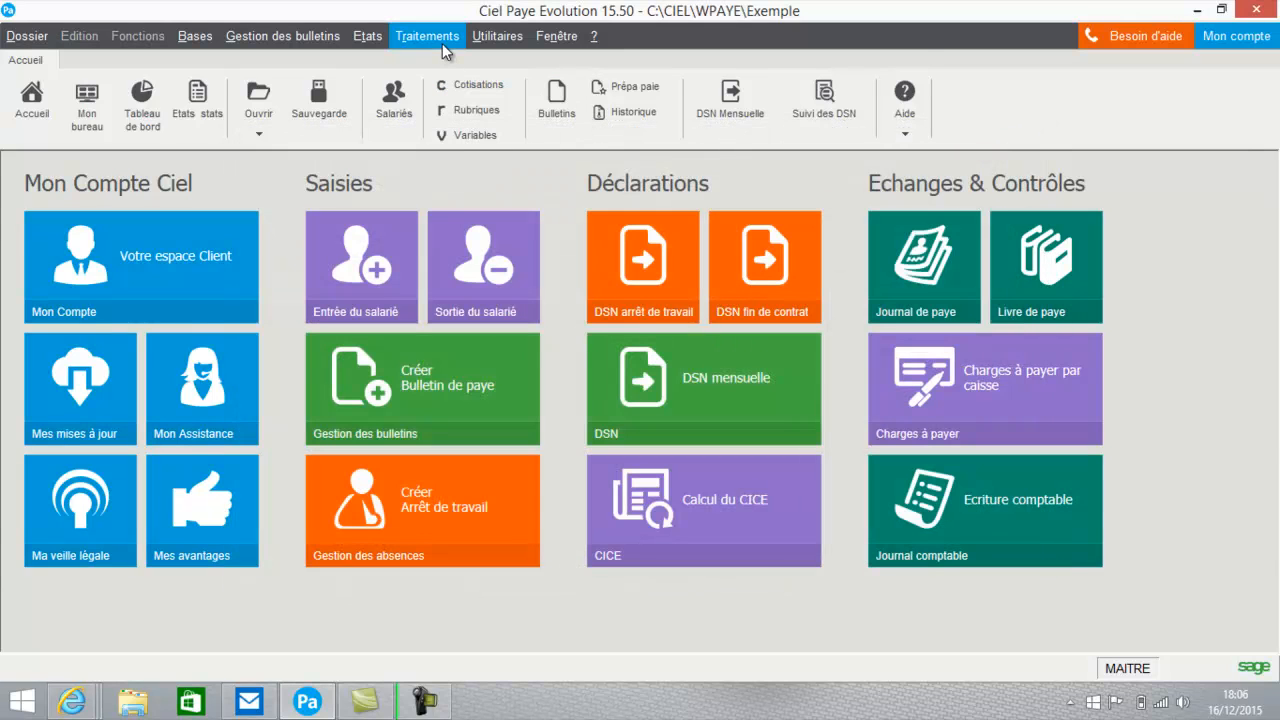
Start creating a monthly DSN and continue past the DUCS URSSAF setup information
left_click(442, 43)
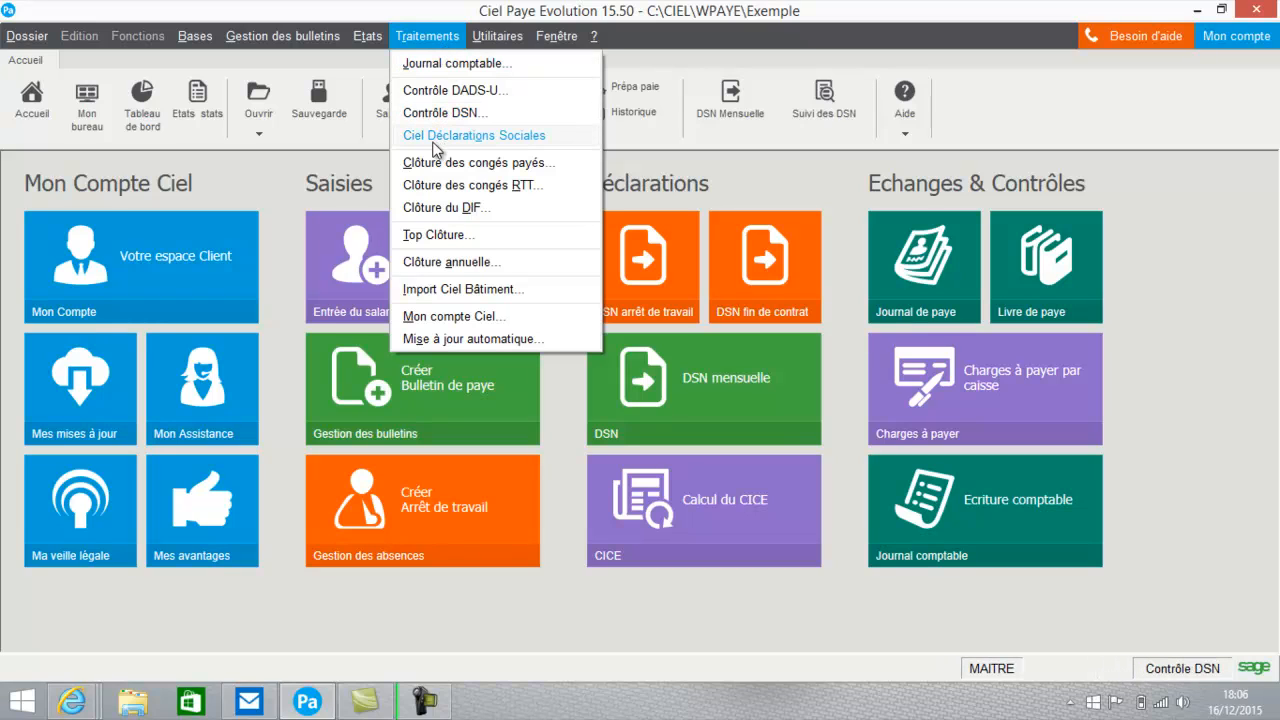
mouse_move(480, 135)
mouse_move(624, 222)
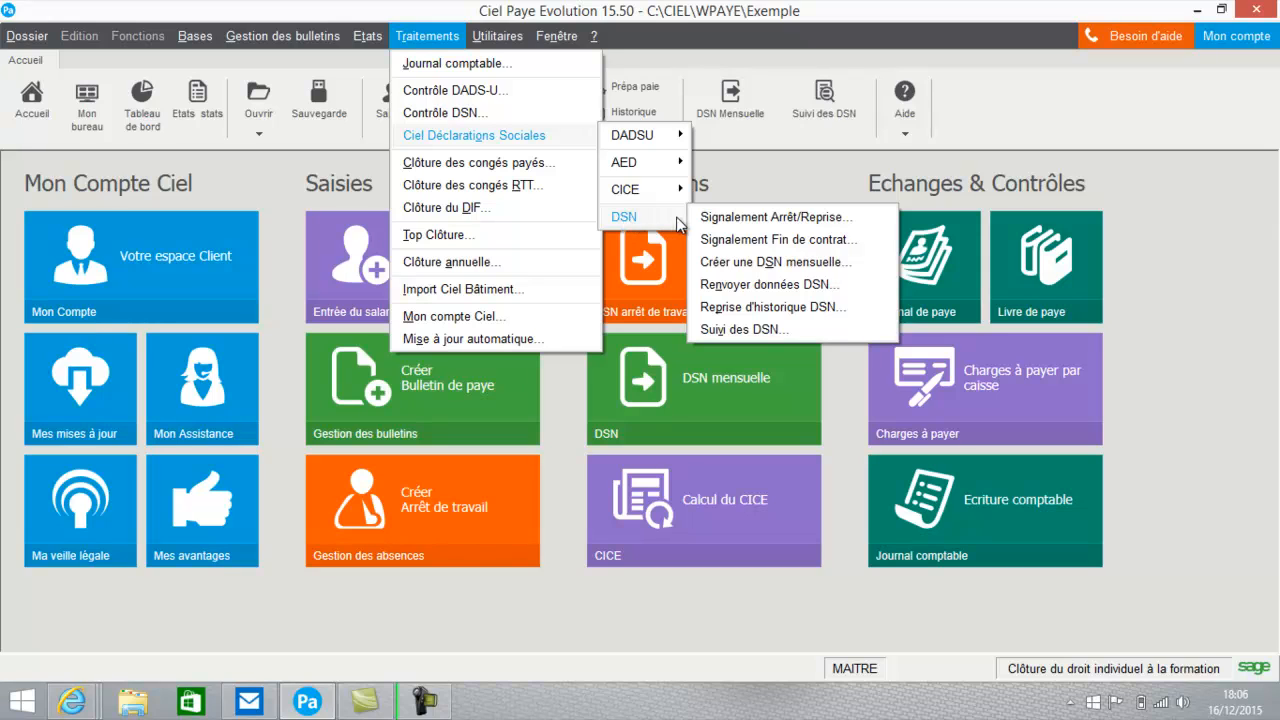
left_click(717, 268)
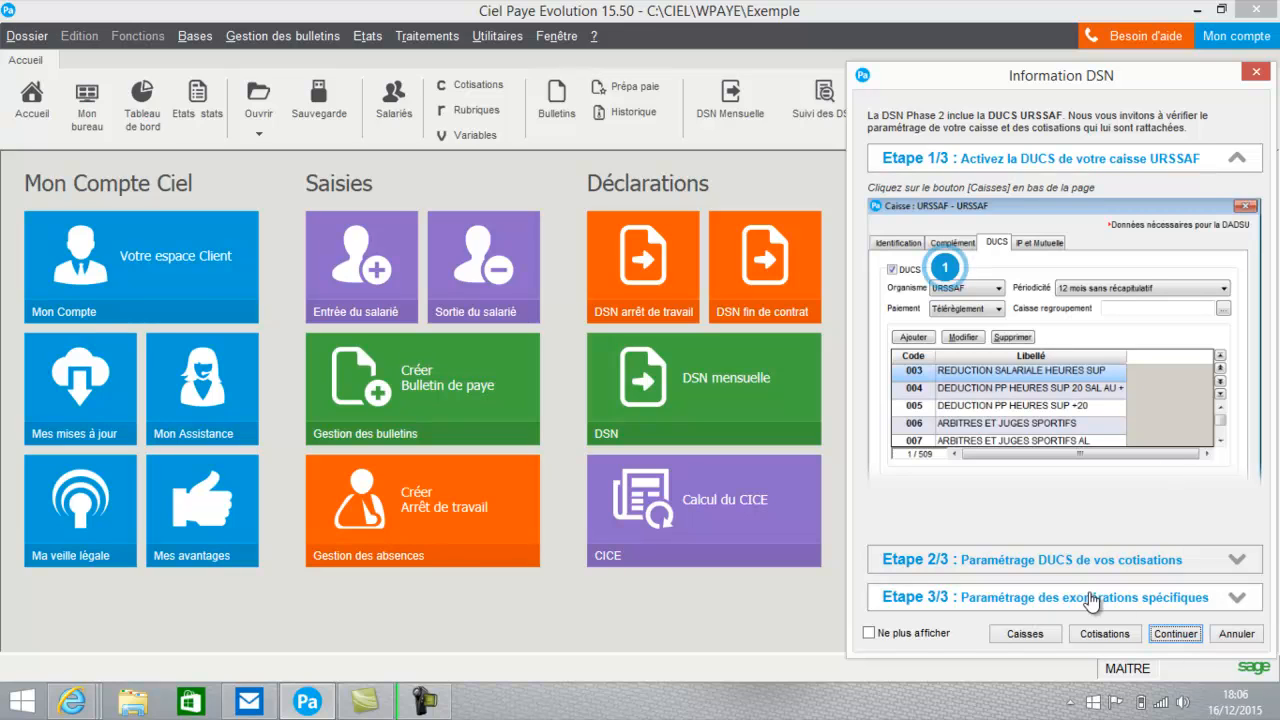
left_click(1180, 634)
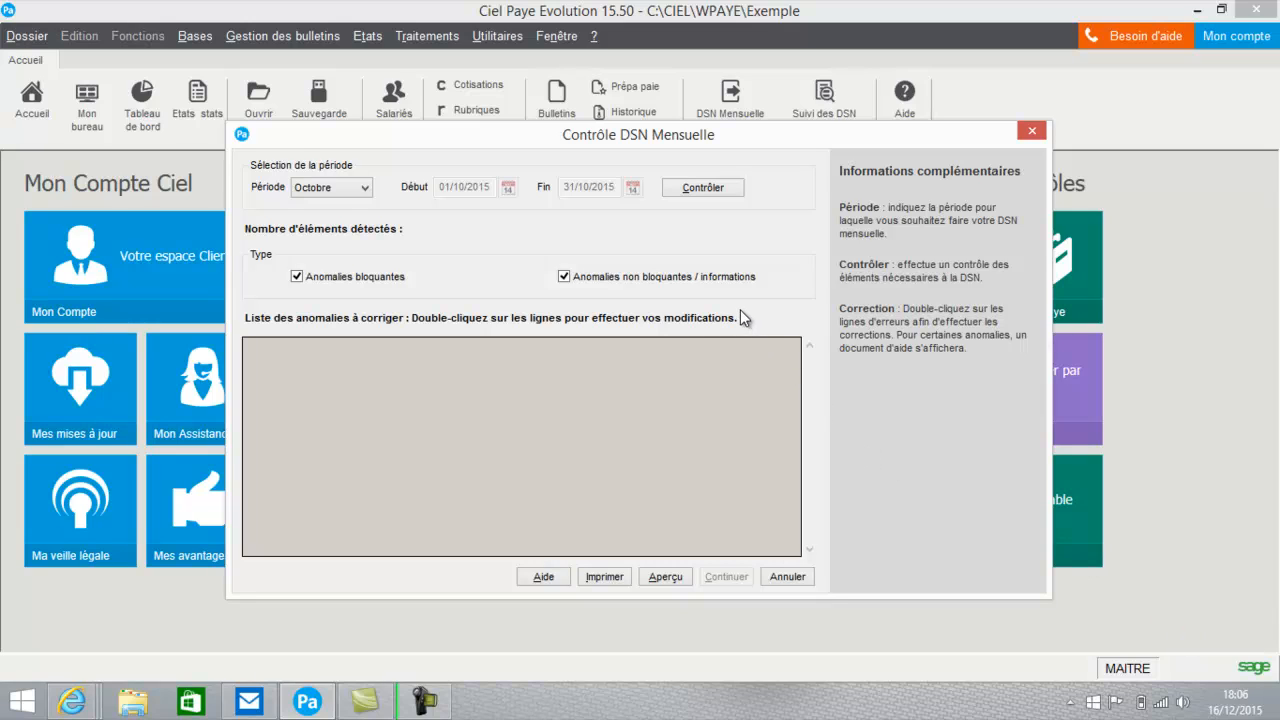
Run the October check in the DSN assistant and create the October declaration with Société Exemple SA as issuer
left_click(703, 188)
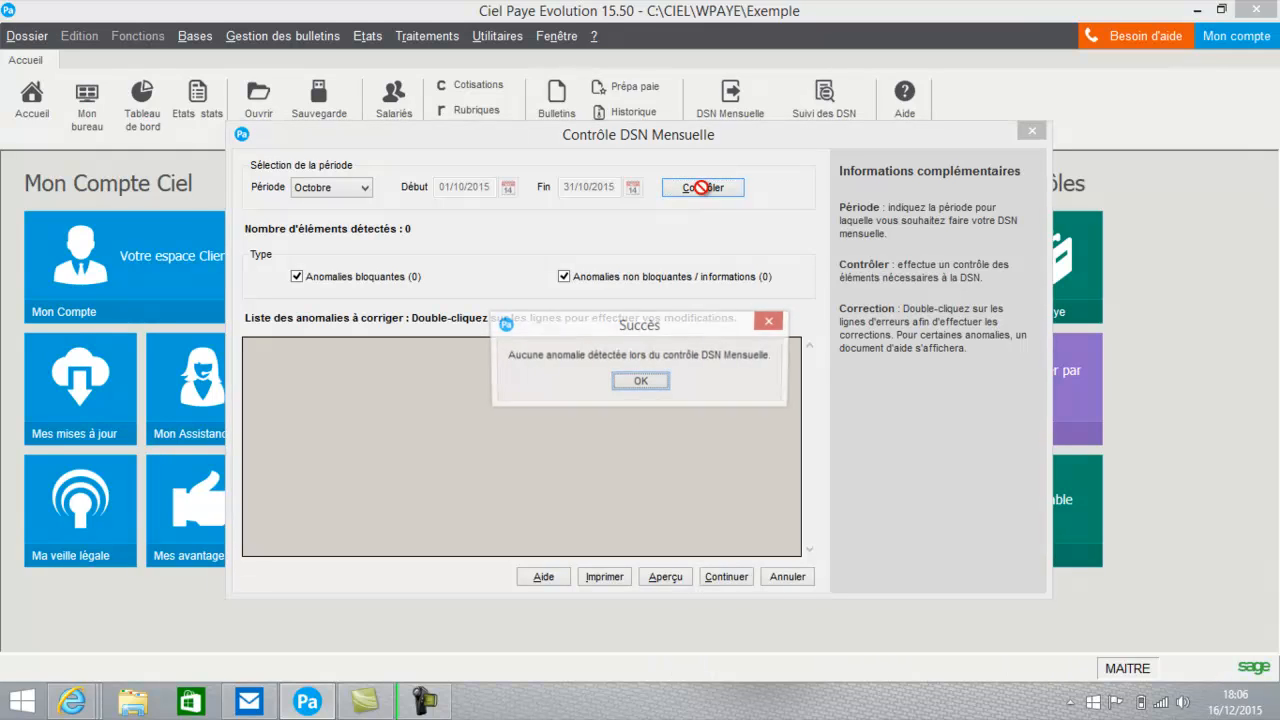
left_click(641, 385)
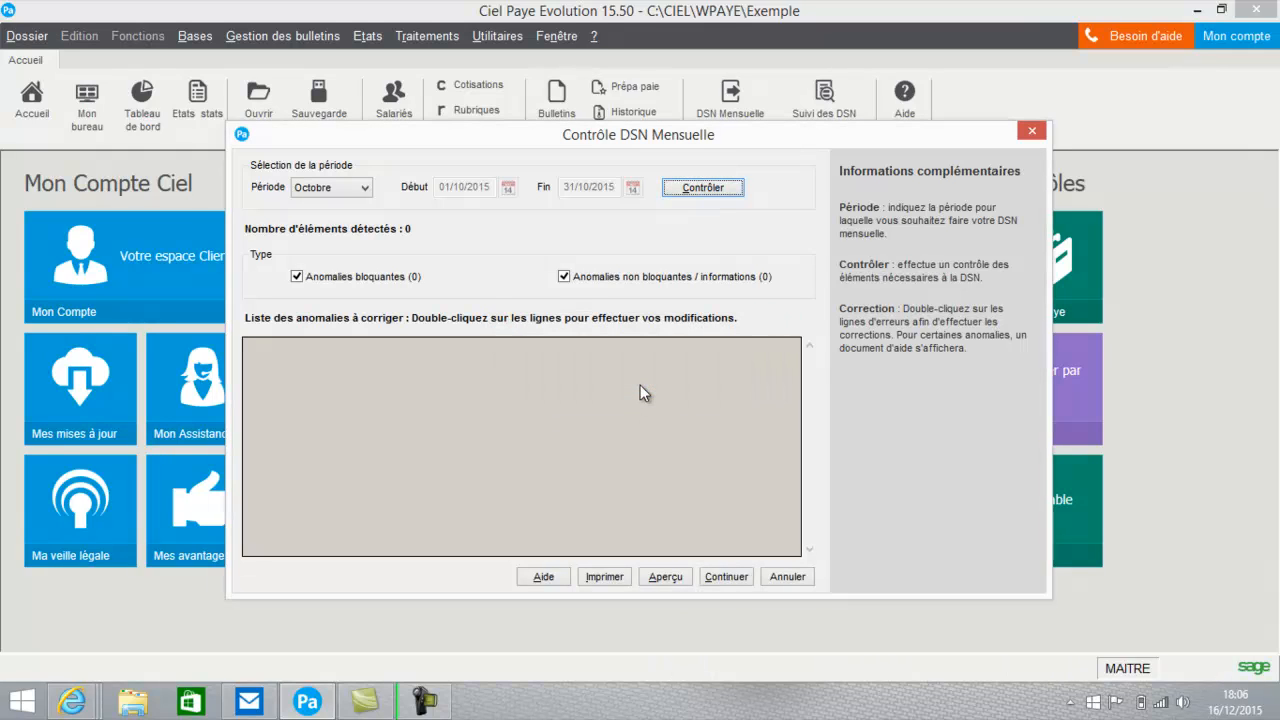
left_click(734, 577)
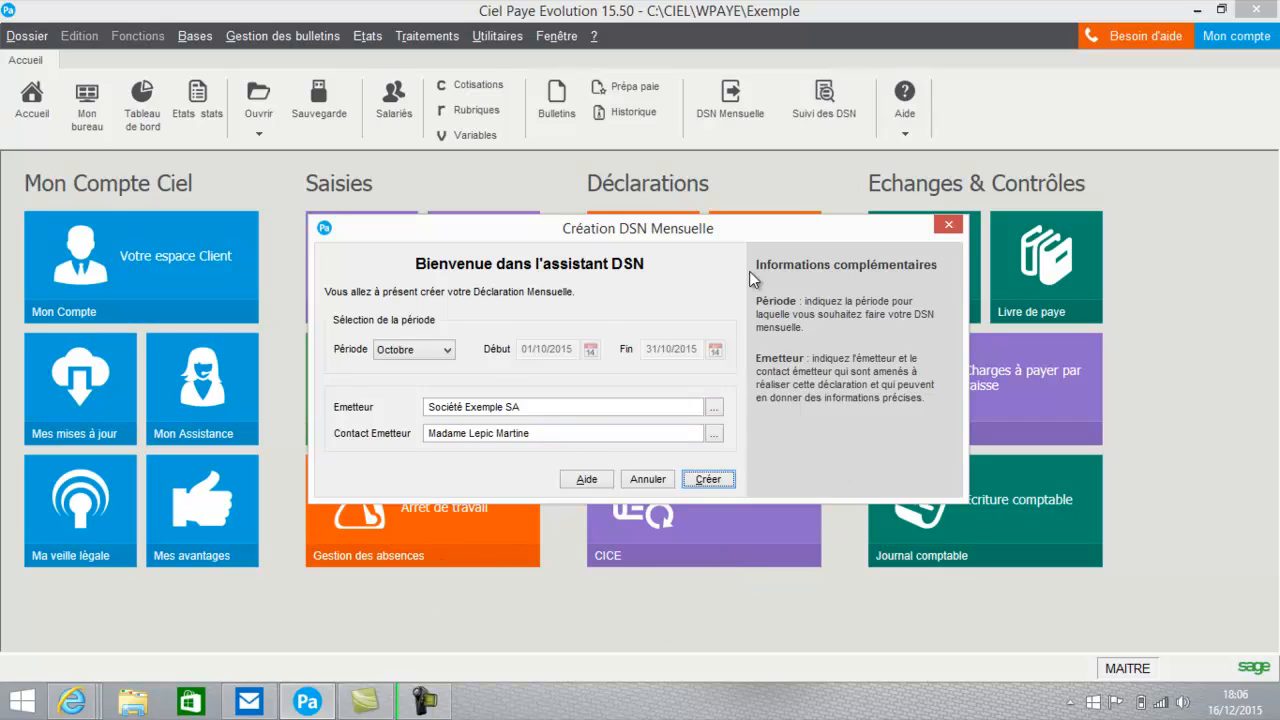
left_click(716, 479)
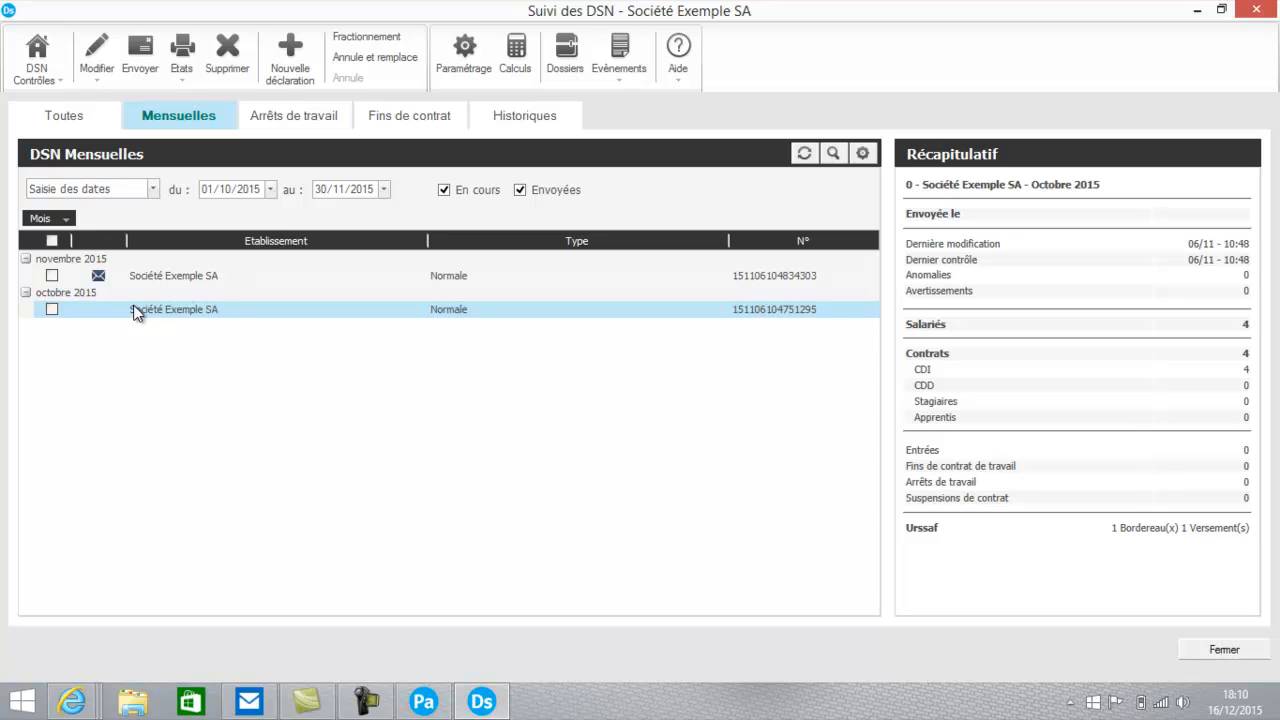
View the October 2015 declaration's URSSAF contributions detail as a grid with the number of employees shown, and close it
left_click(52, 310)
left_click(44, 68)
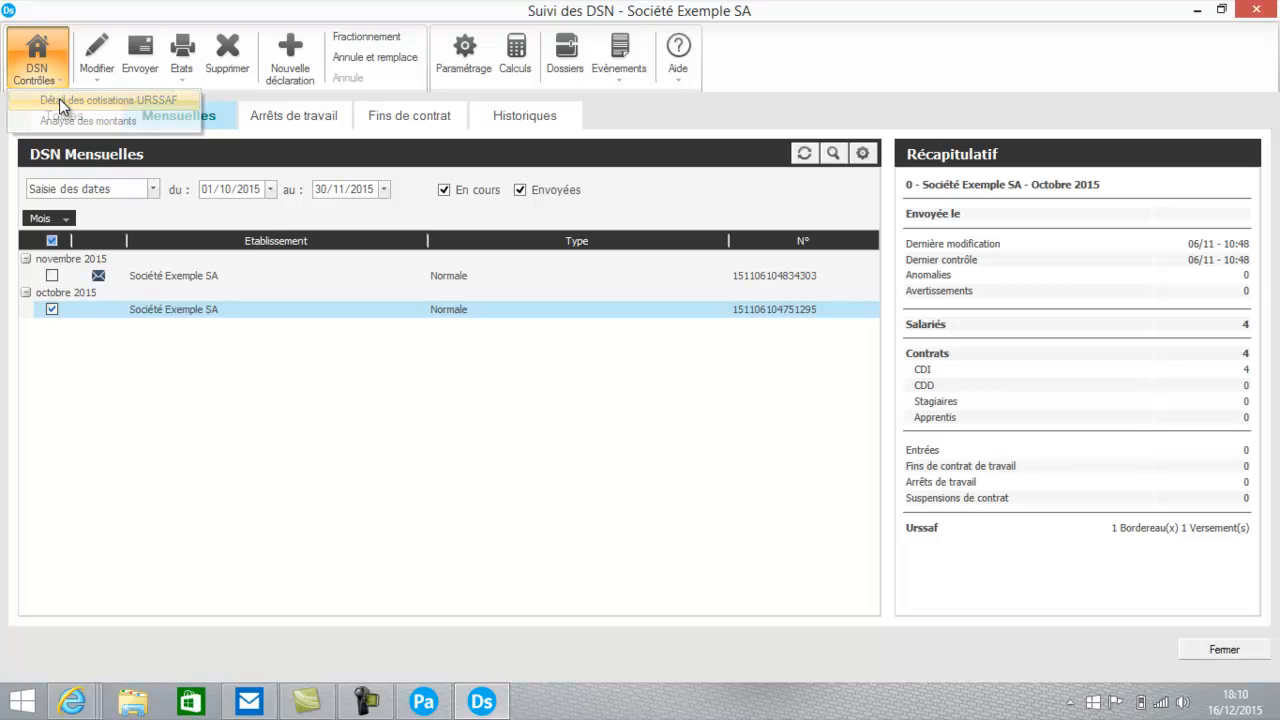
left_click(59, 98)
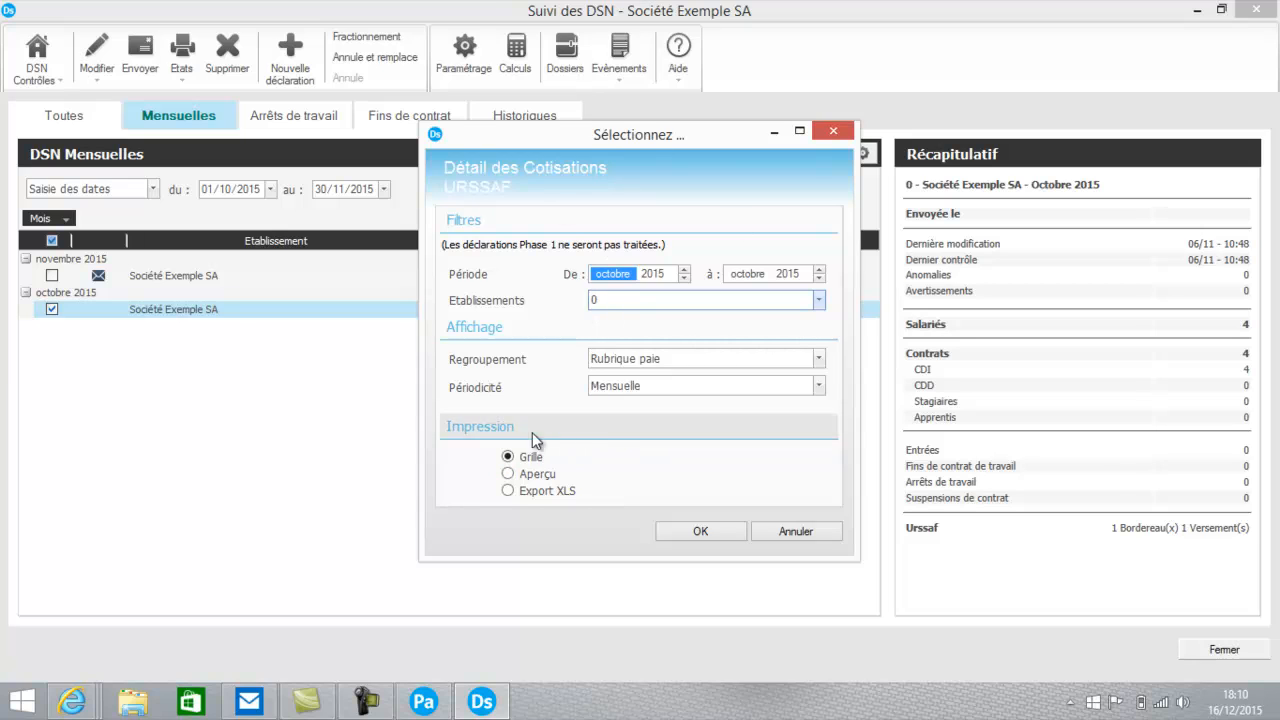
left_click(699, 531)
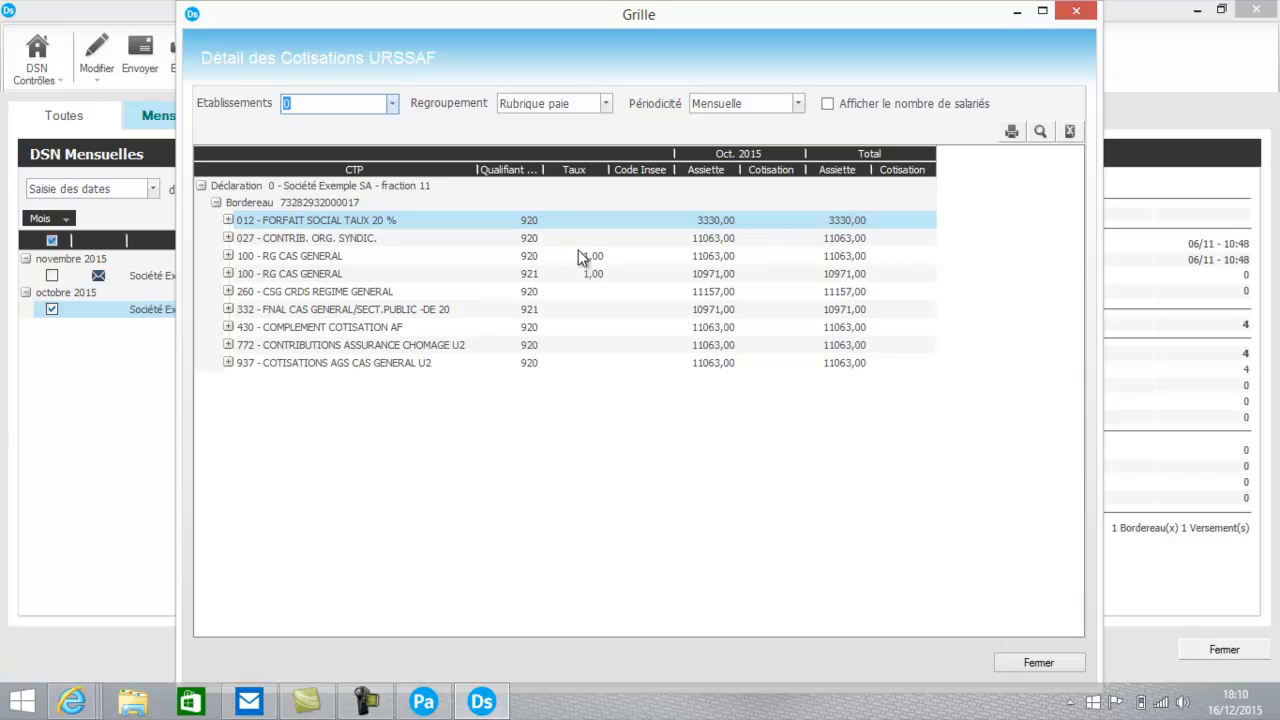
left_click(830, 102)
left_click(830, 102)
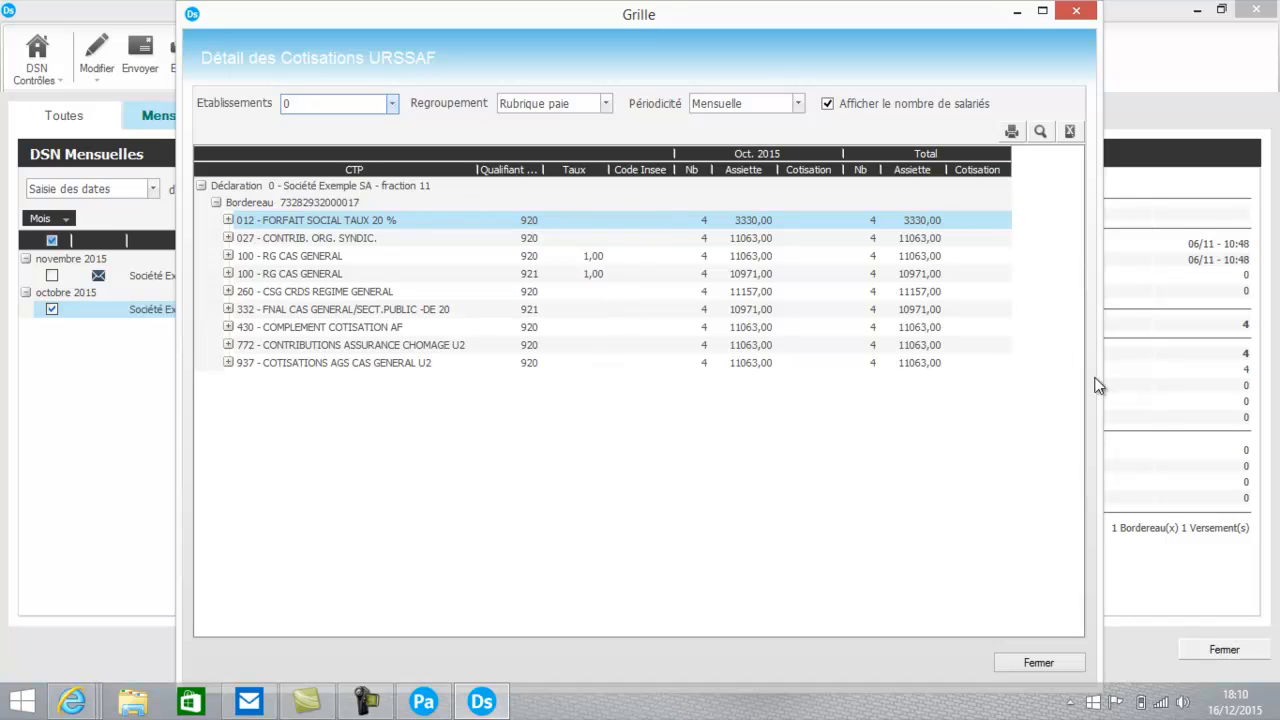
left_click(1053, 658)
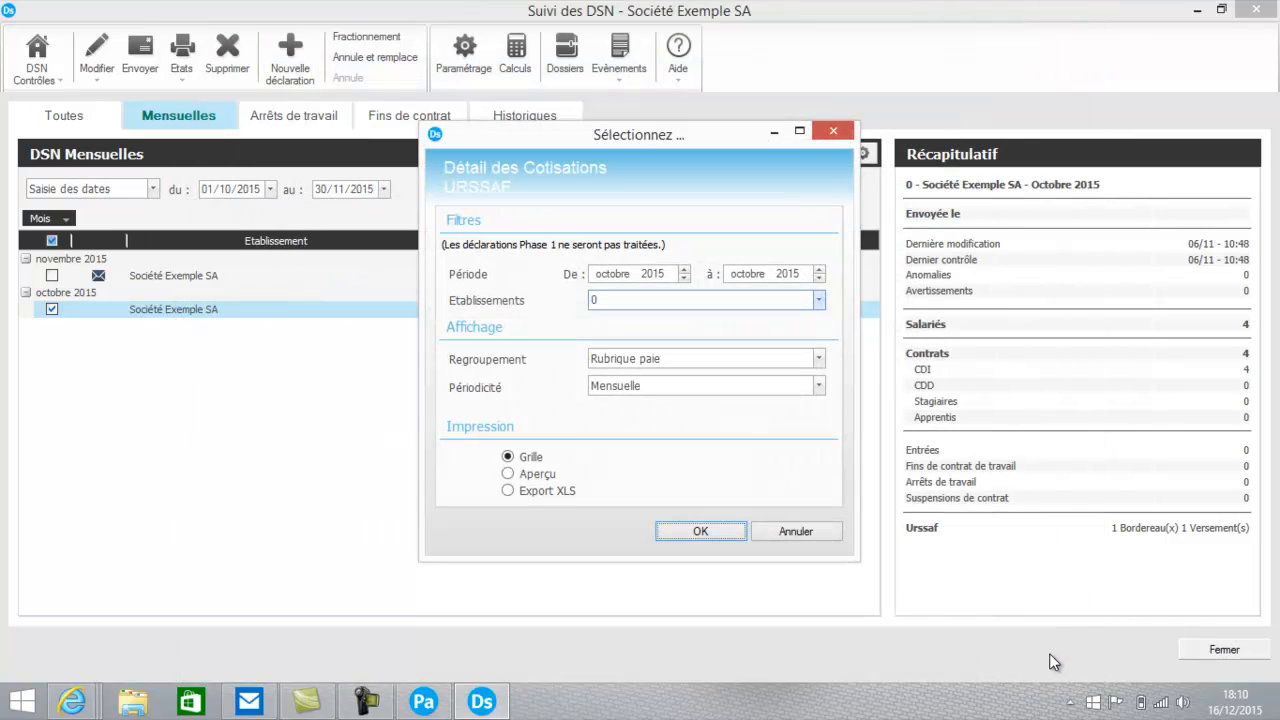
left_click(831, 539)
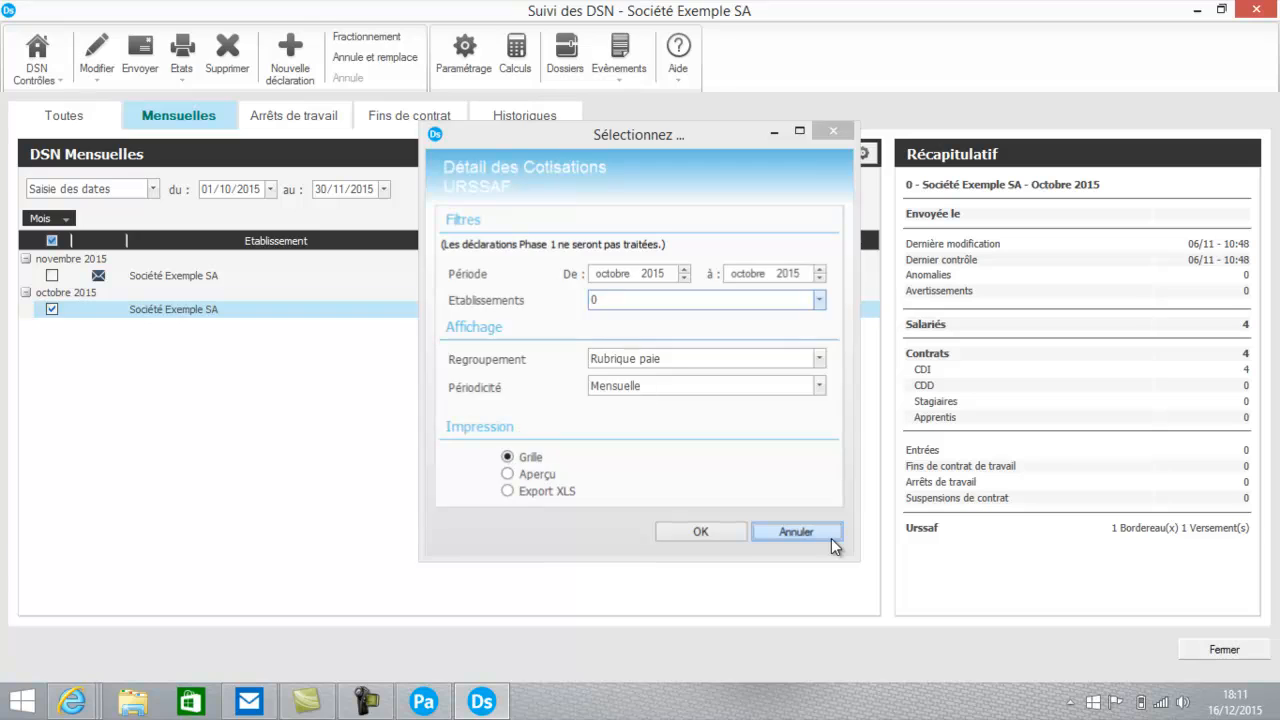
View the November 2015 amounts analysis as a grid, keep all amount types included, and close it
left_click(35, 68)
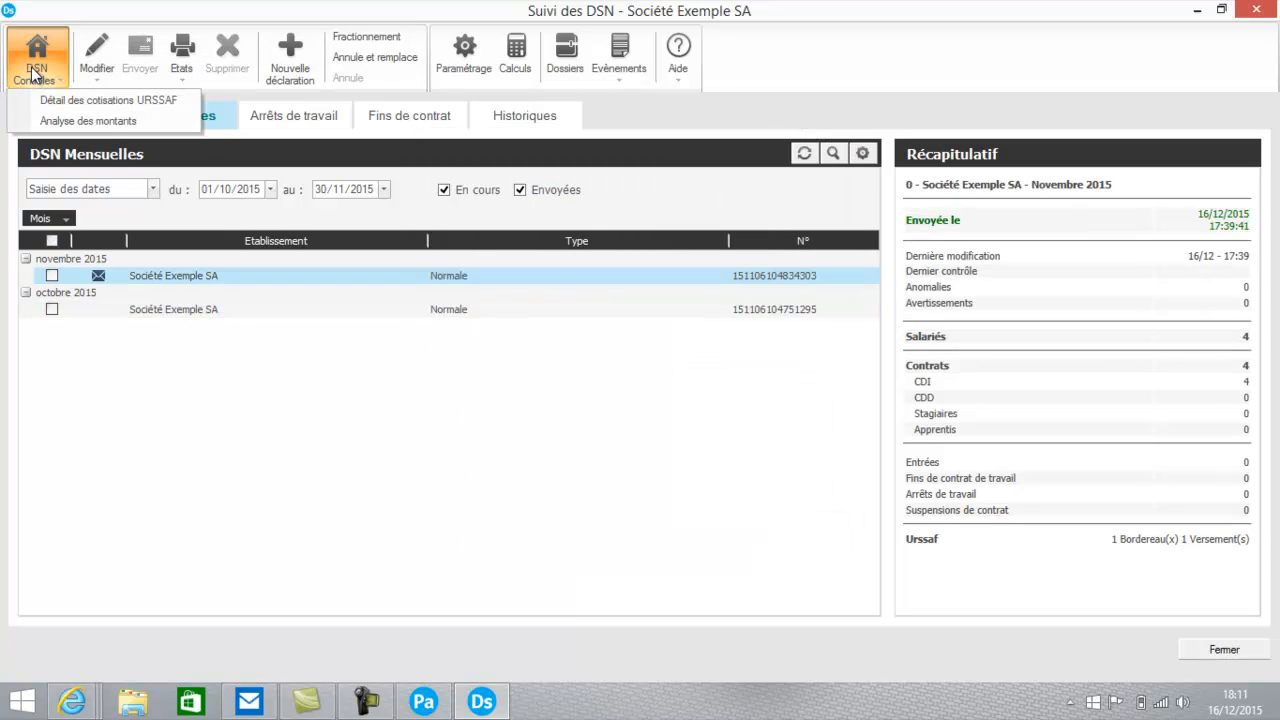
left_click(56, 121)
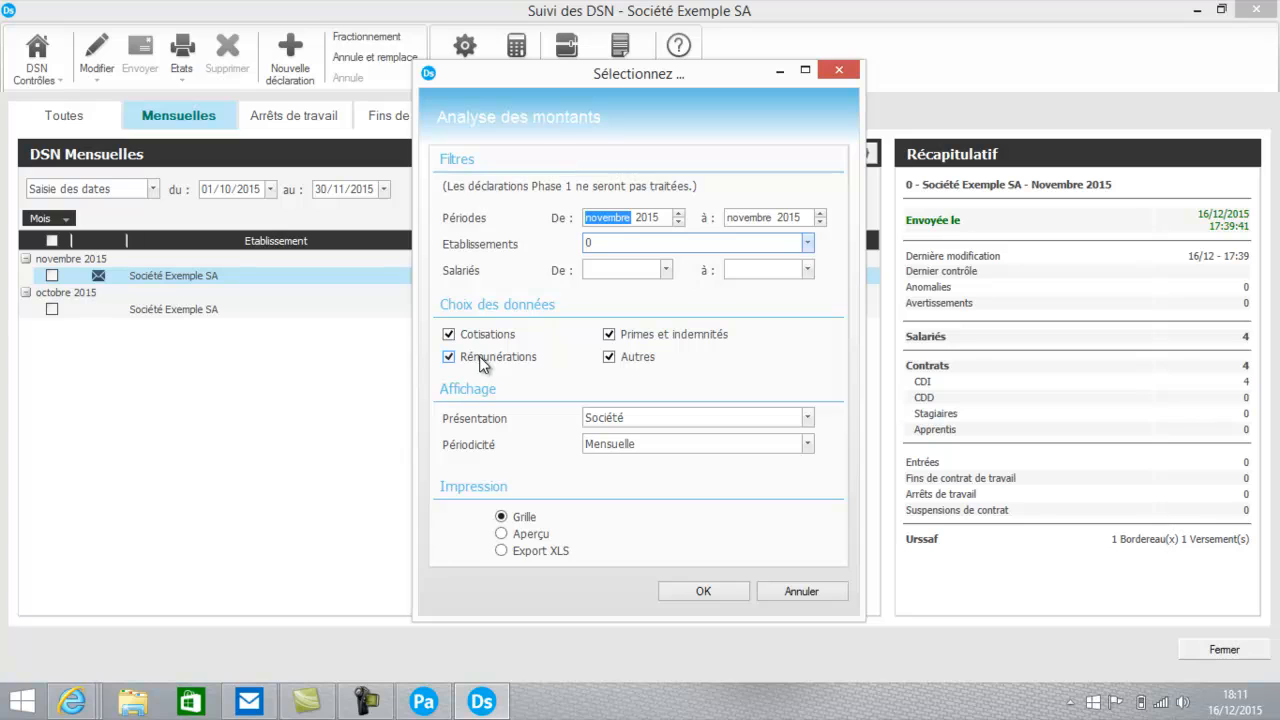
left_click(726, 593)
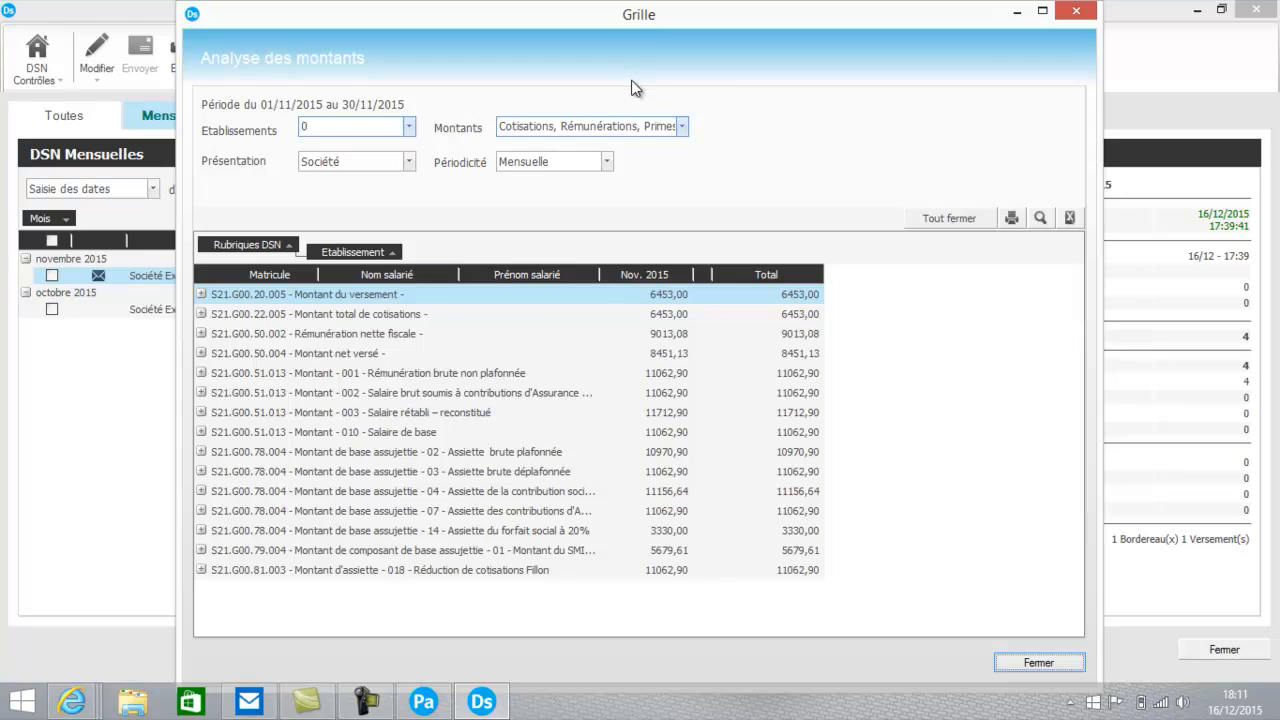
left_click(681, 128)
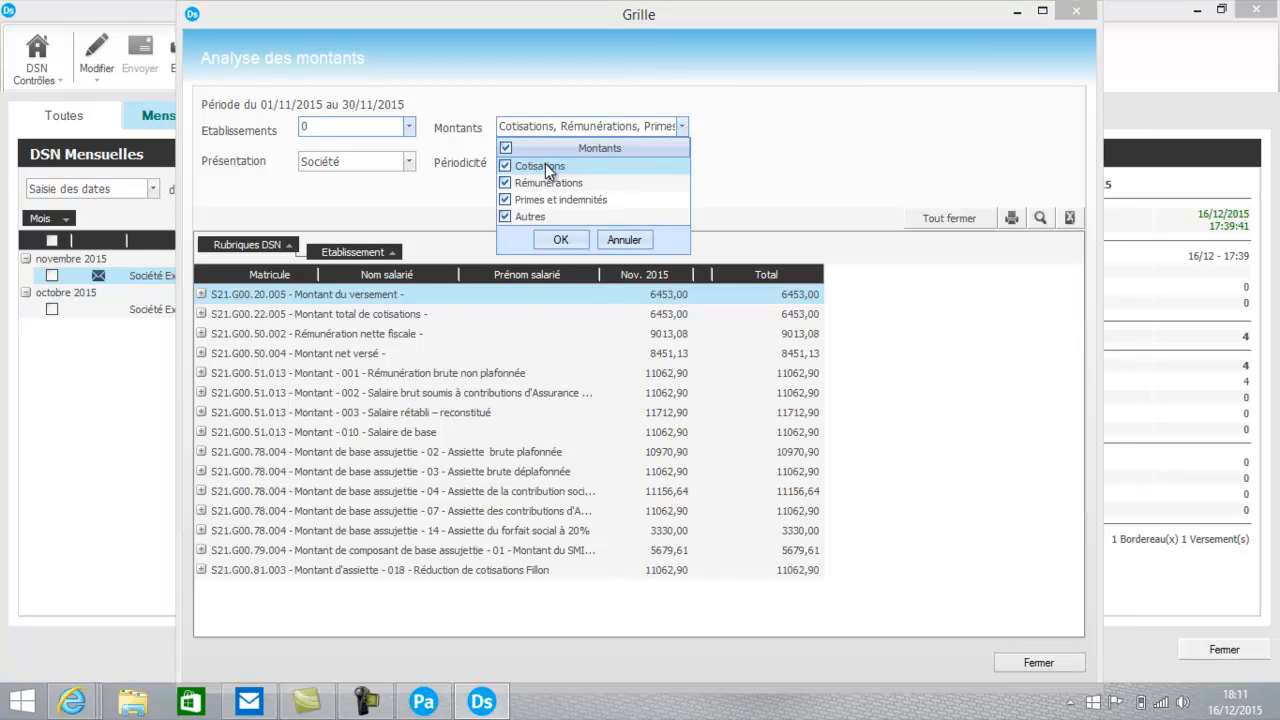
left_click(547, 240)
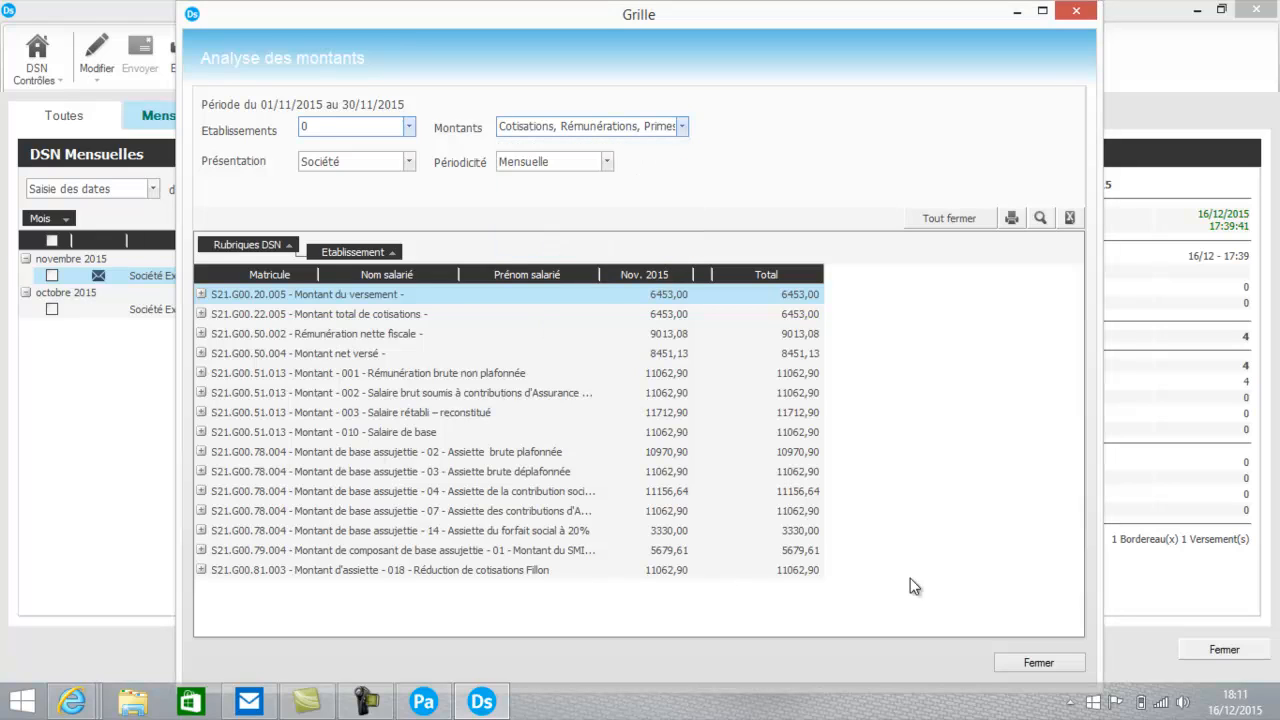
left_click(1034, 652)
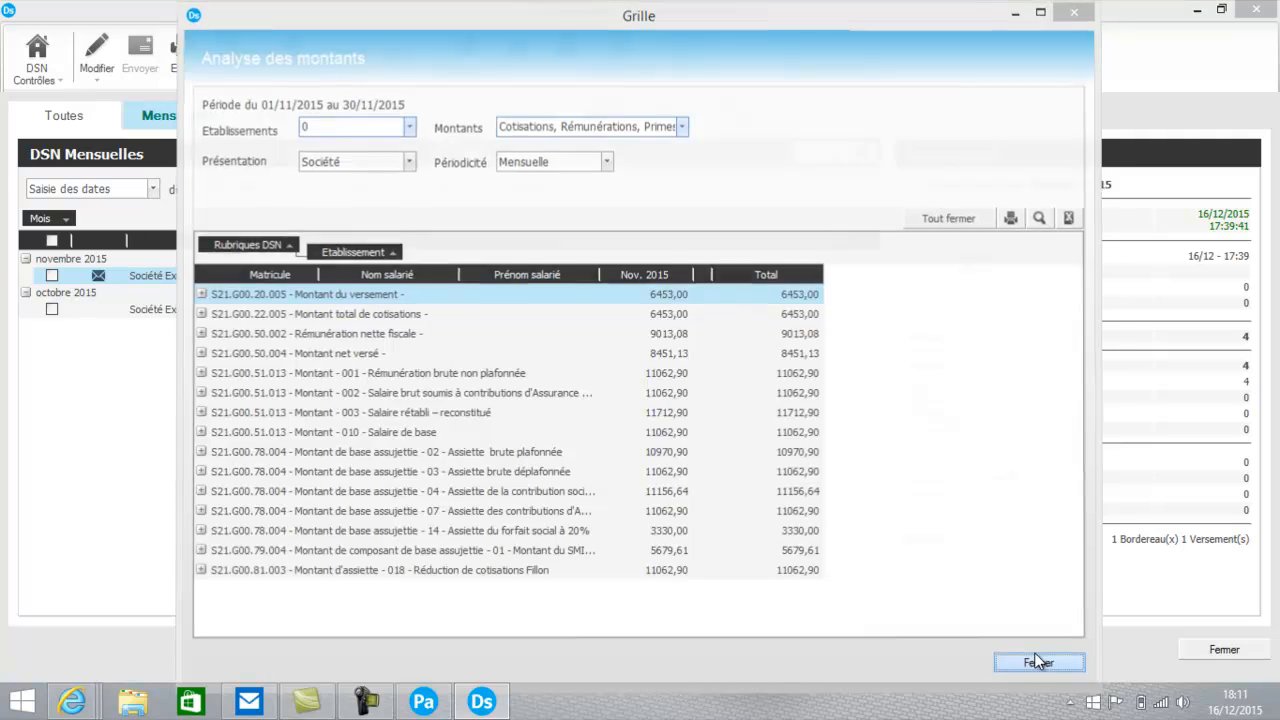
left_click(802, 592)
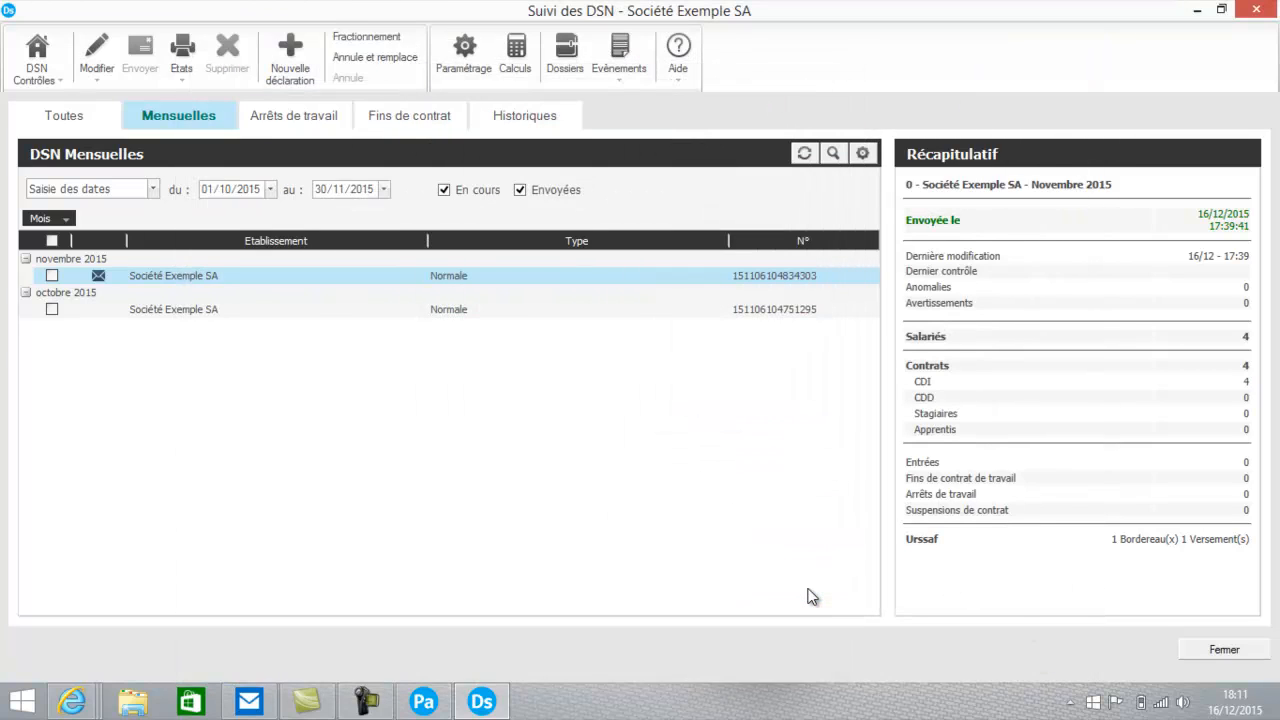
Select the October declaration, consult the DSN-val phase 2 download page and its address in Internet Explorer, and return to Suivi des DSN
left_click(76, 315)
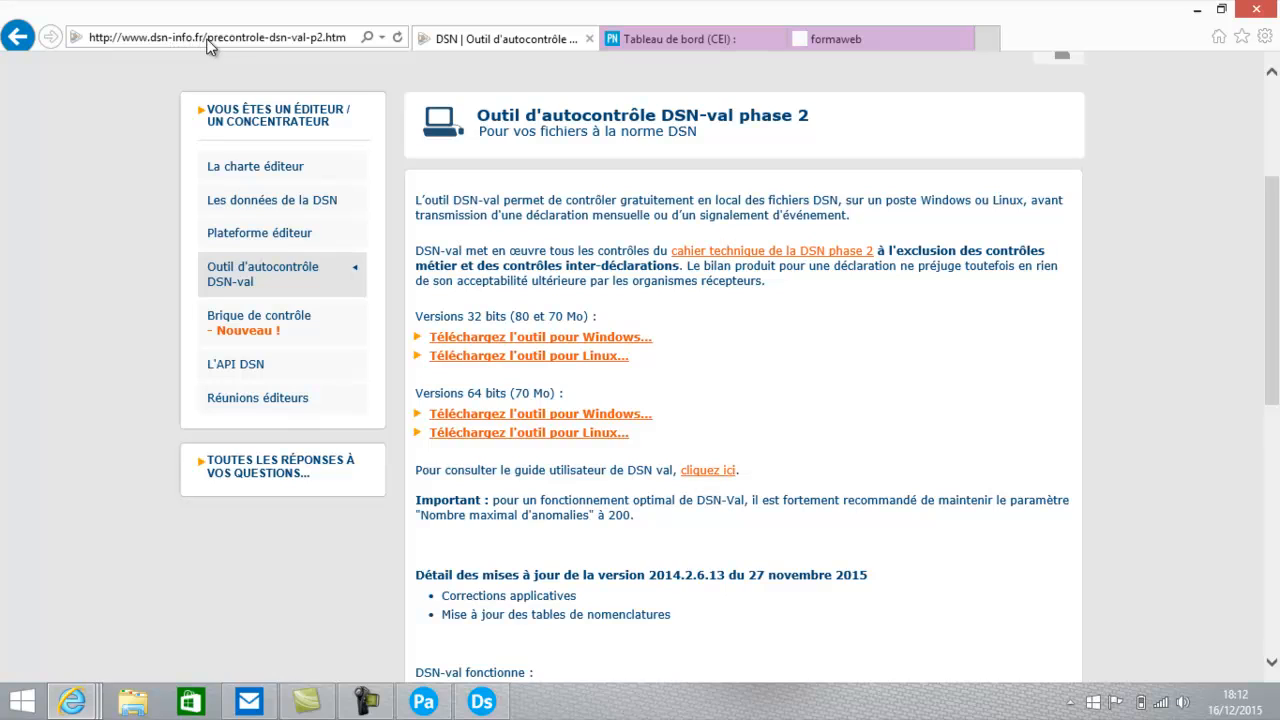
left_click(330, 37)
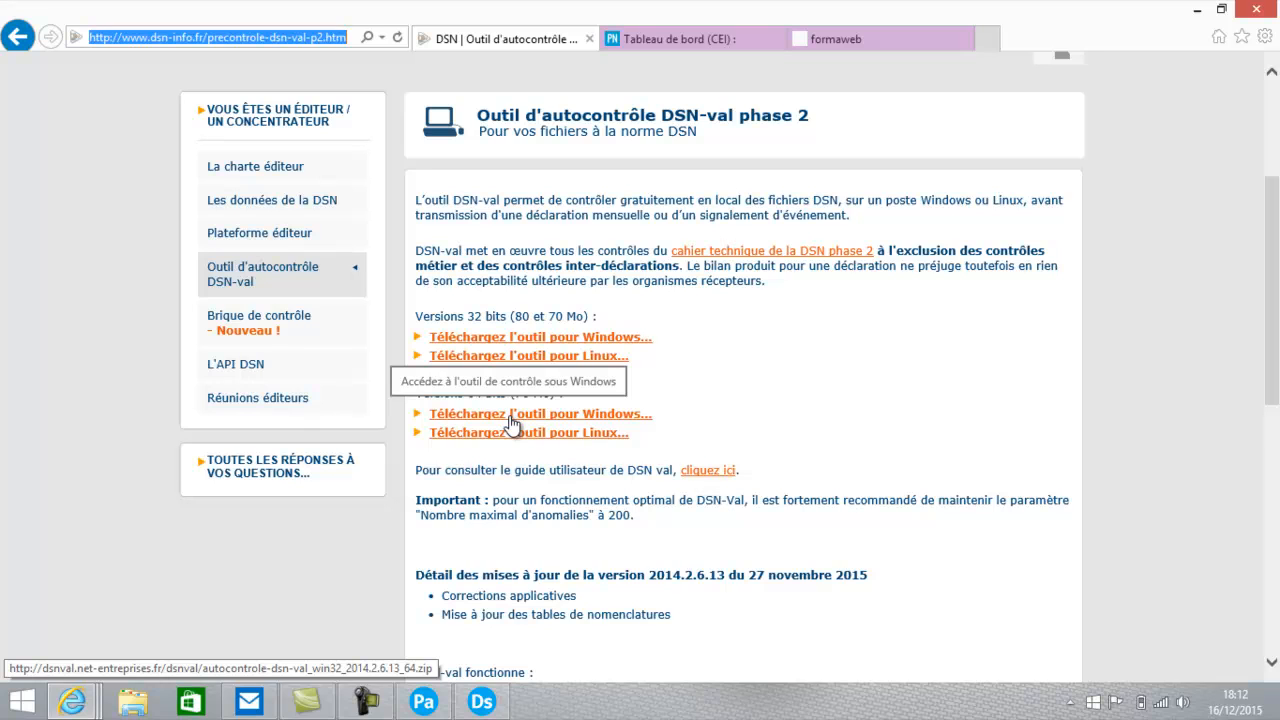
left_click(495, 712)
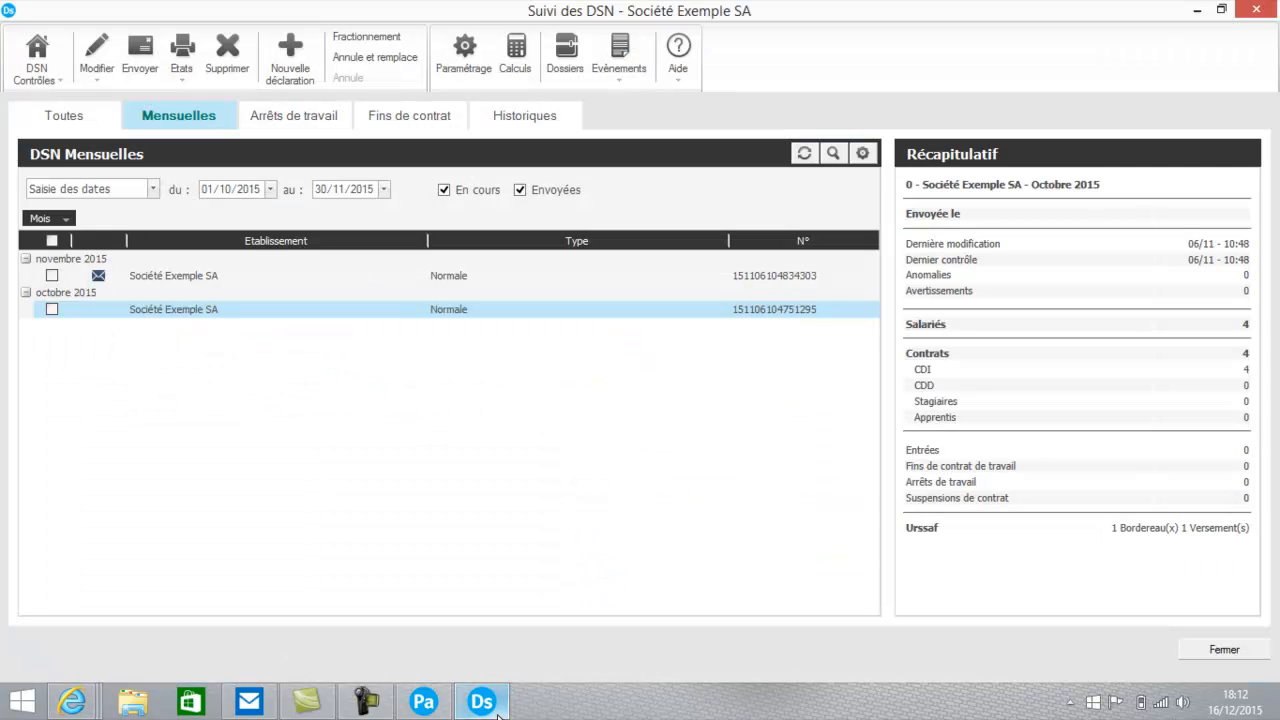
Set up the October declaration's sending in Test mode, with another location as the destination instead of online filing
left_click(53, 310)
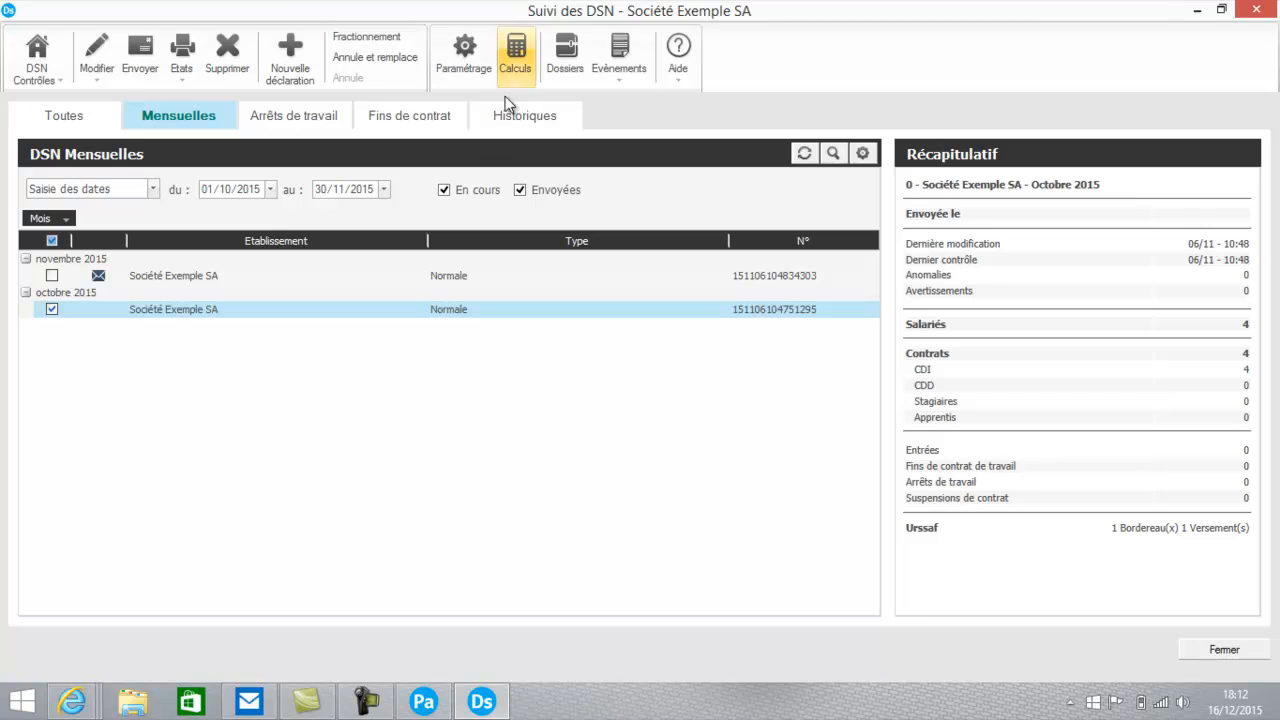
left_click(144, 80)
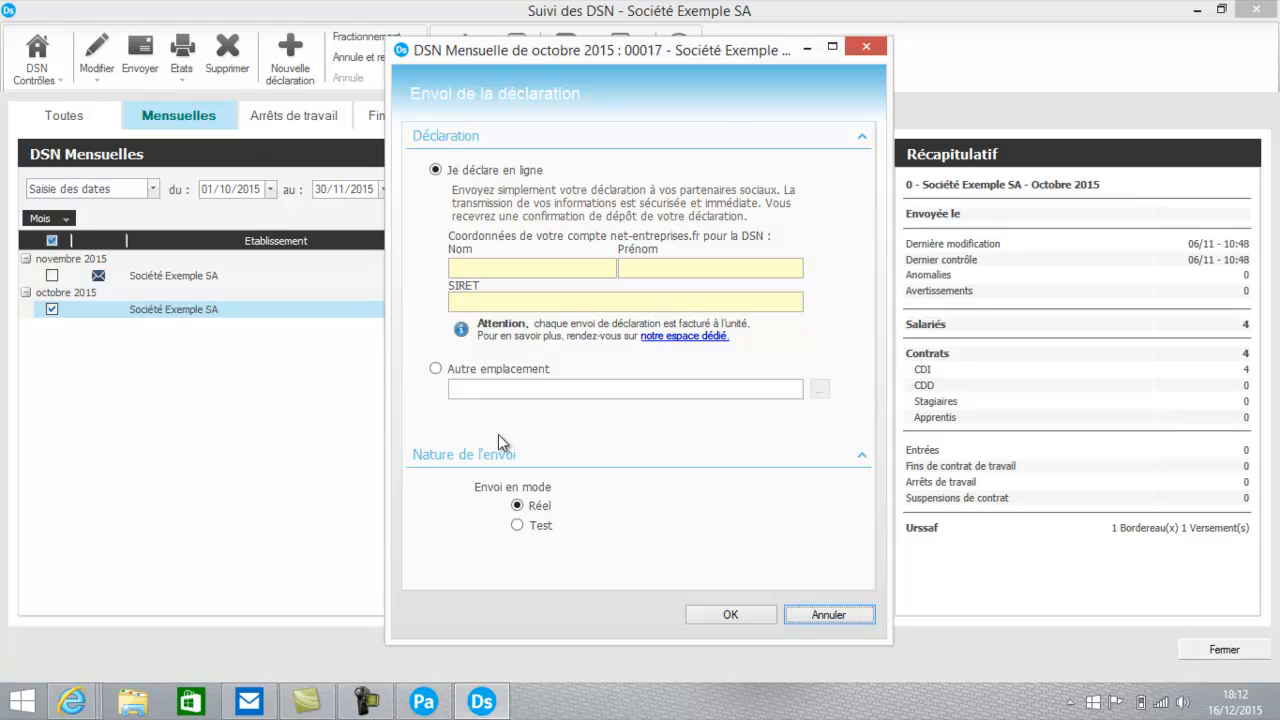
left_click(536, 531)
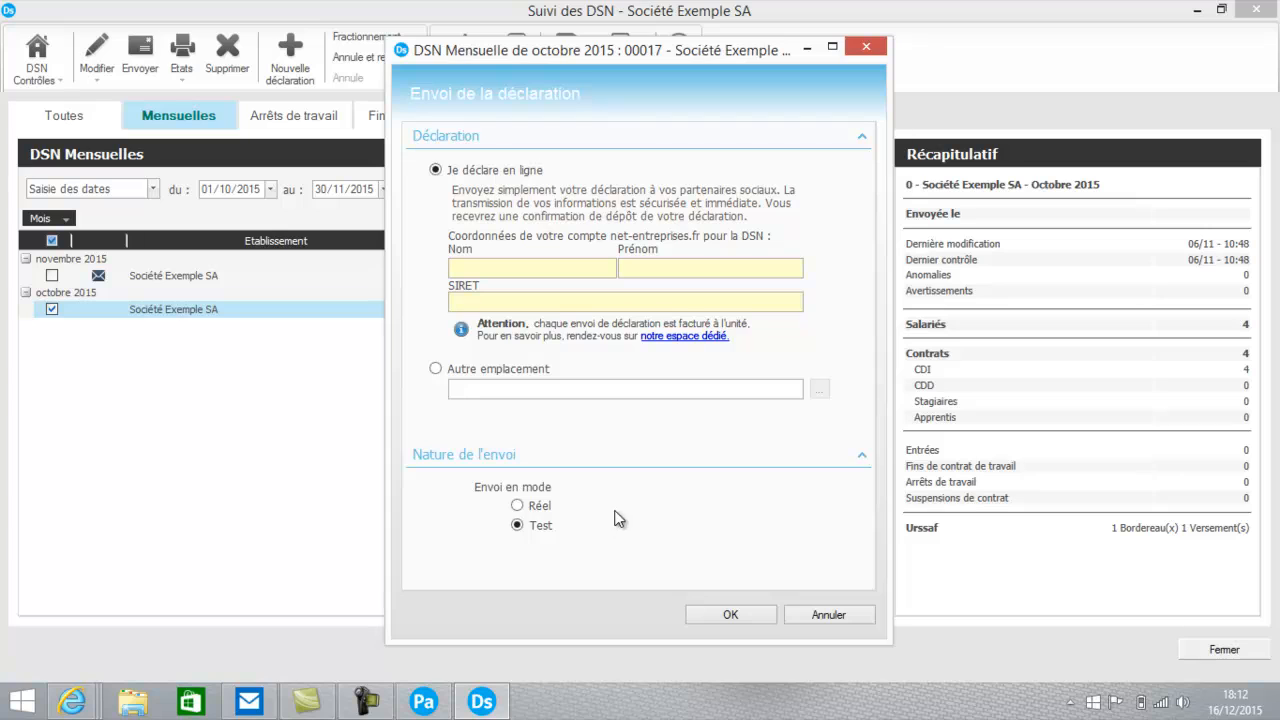
left_click(436, 369)
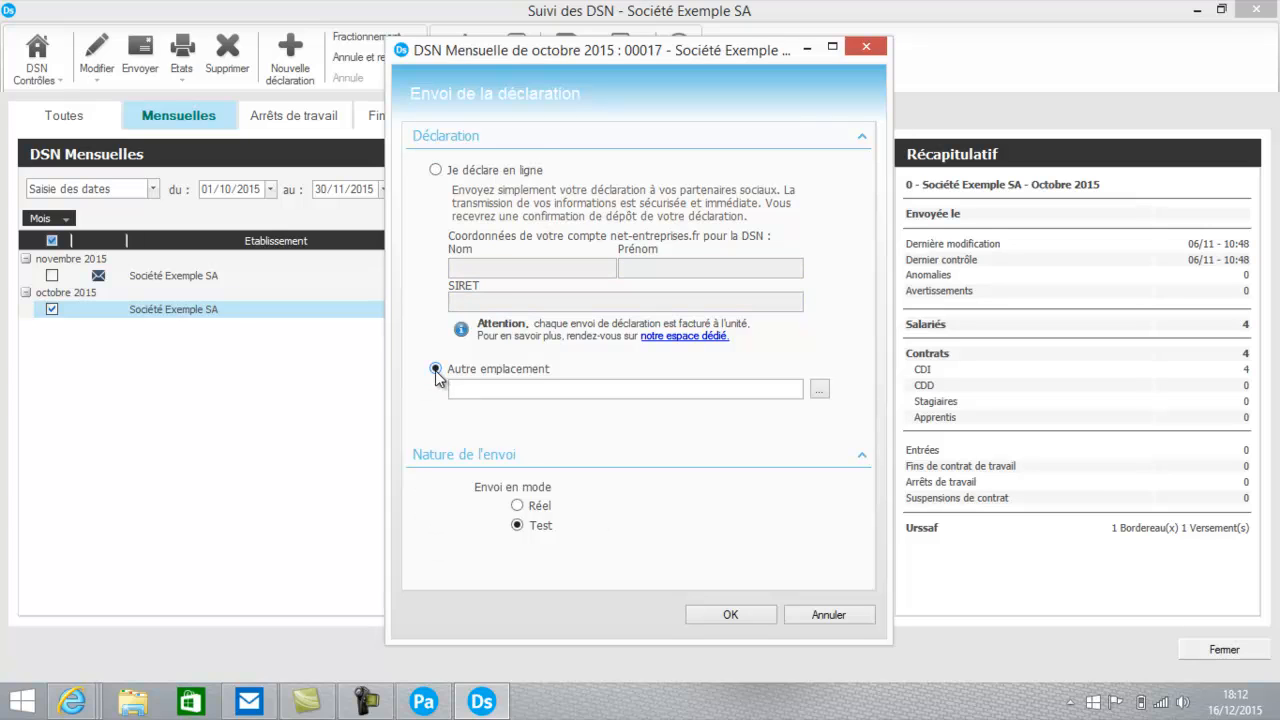
Set the output file to DSN OCTOBRE.txt on the desktop and generate the October test declaration
left_click(820, 392)
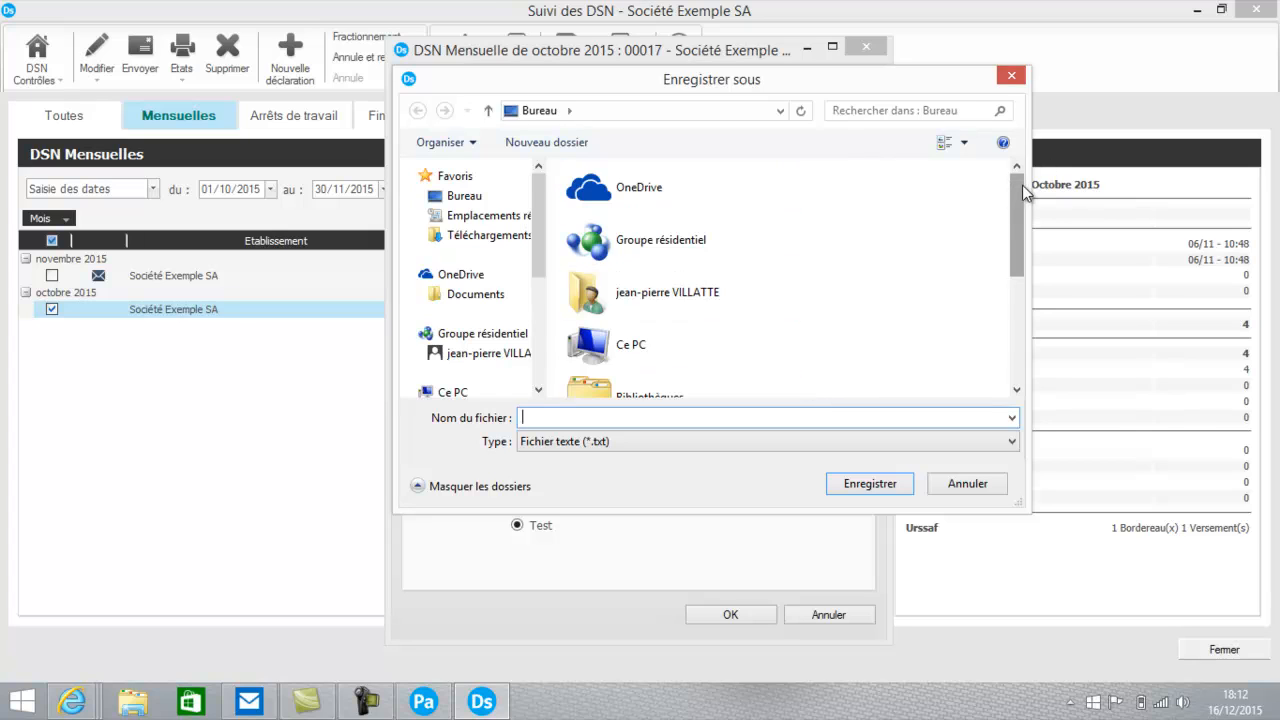
left_click_drag(1022, 184, 1025, 287)
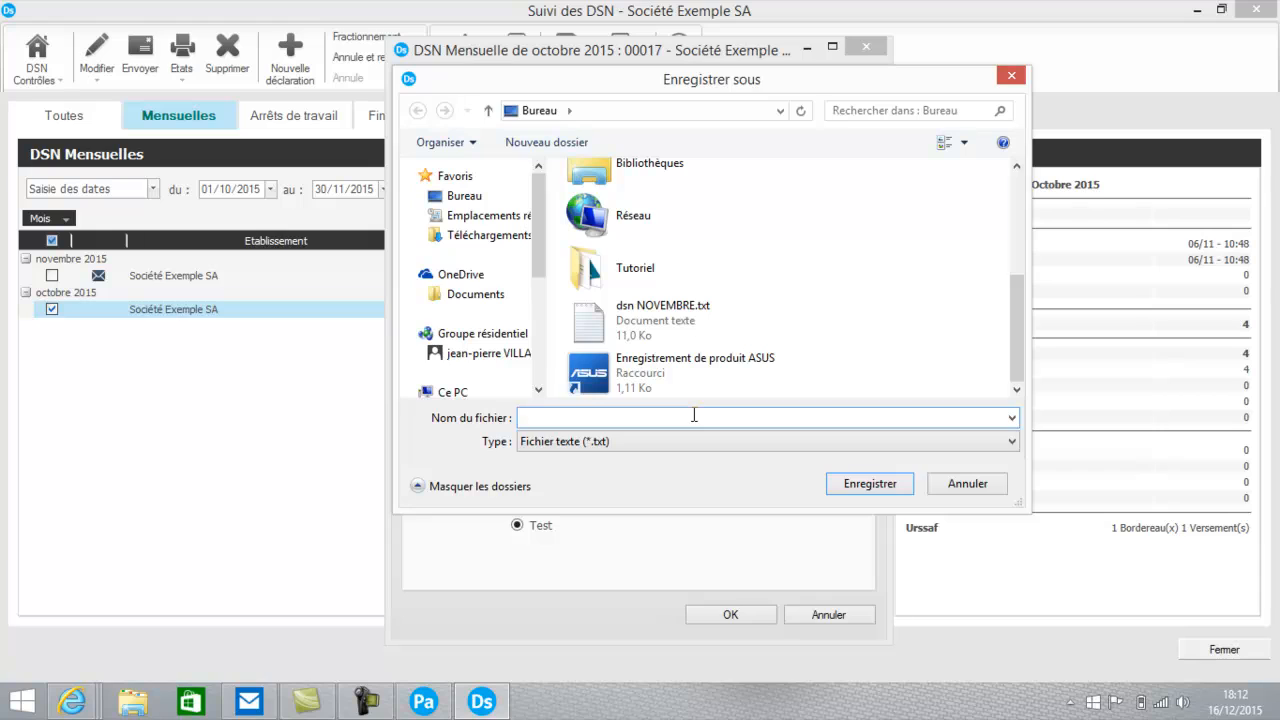
type("DSN")
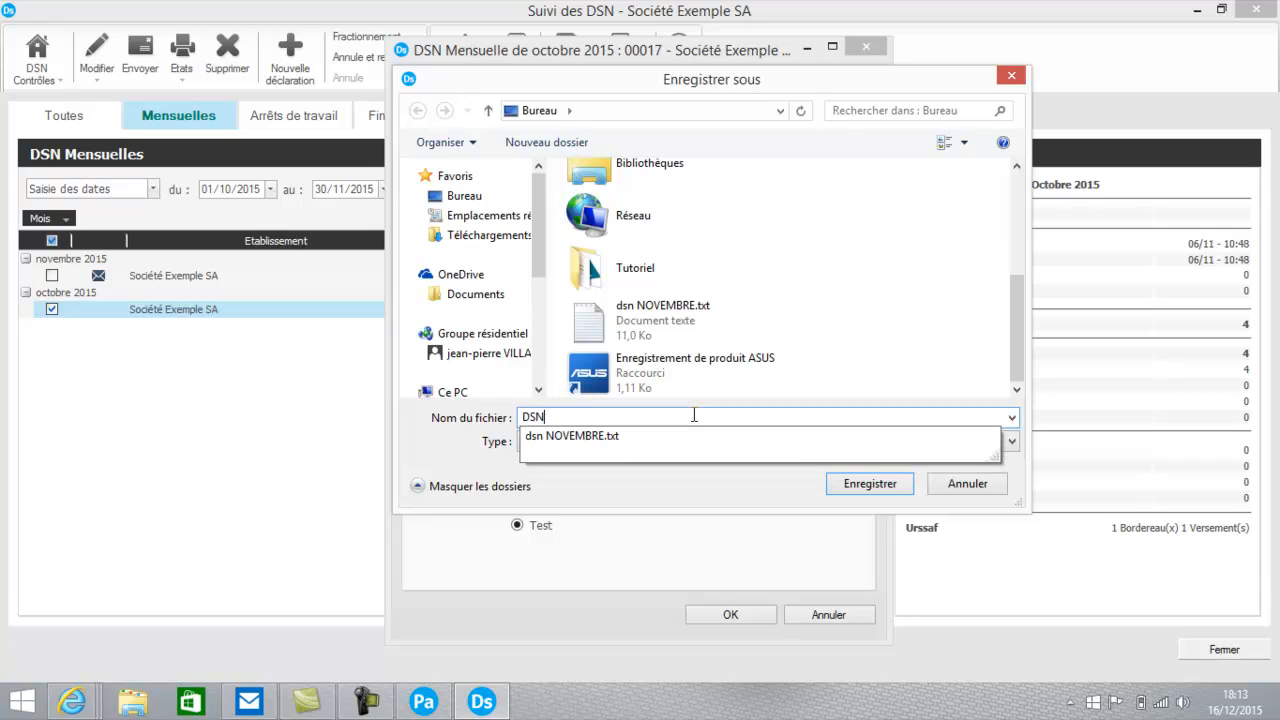
type("CTOBRE")
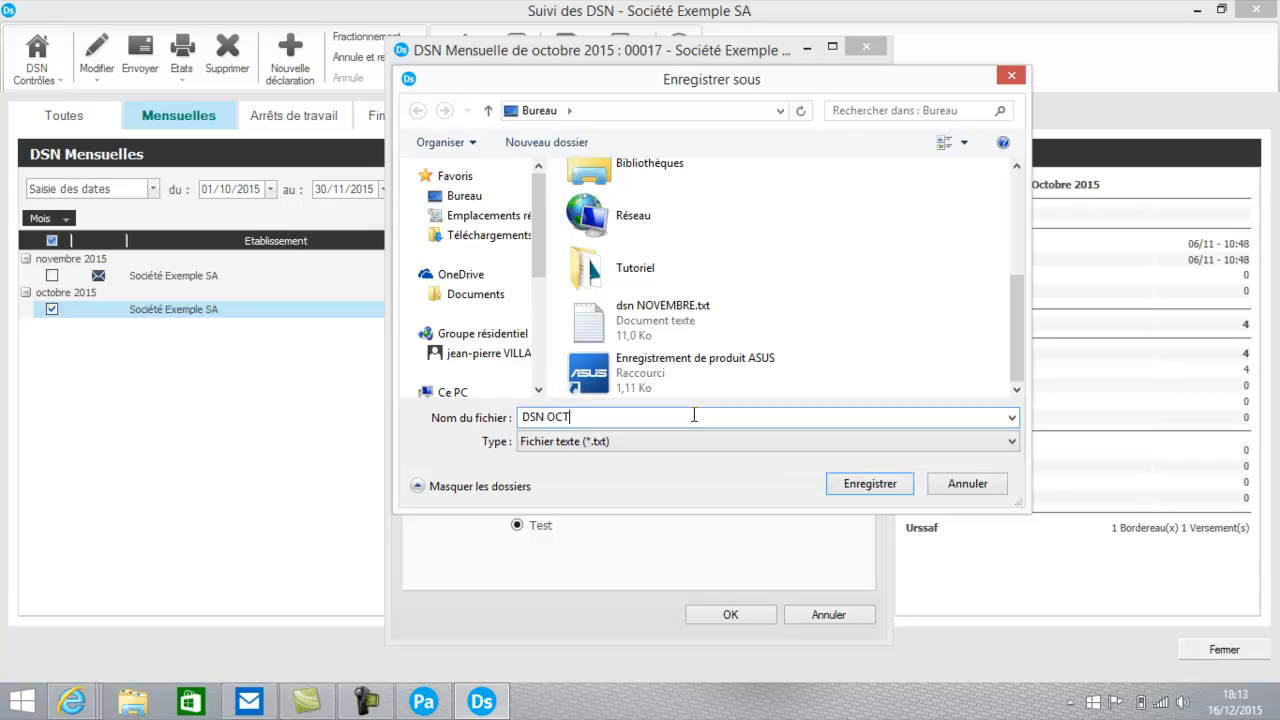
left_click(872, 484)
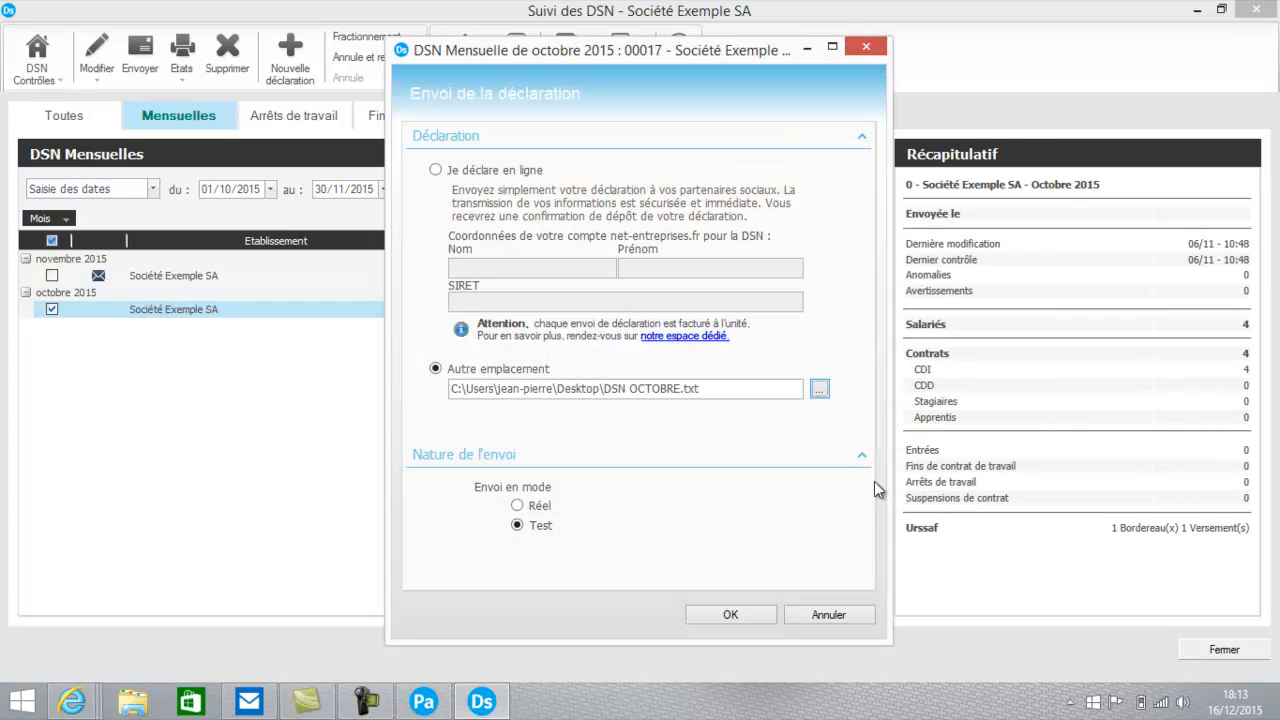
left_click(728, 610)
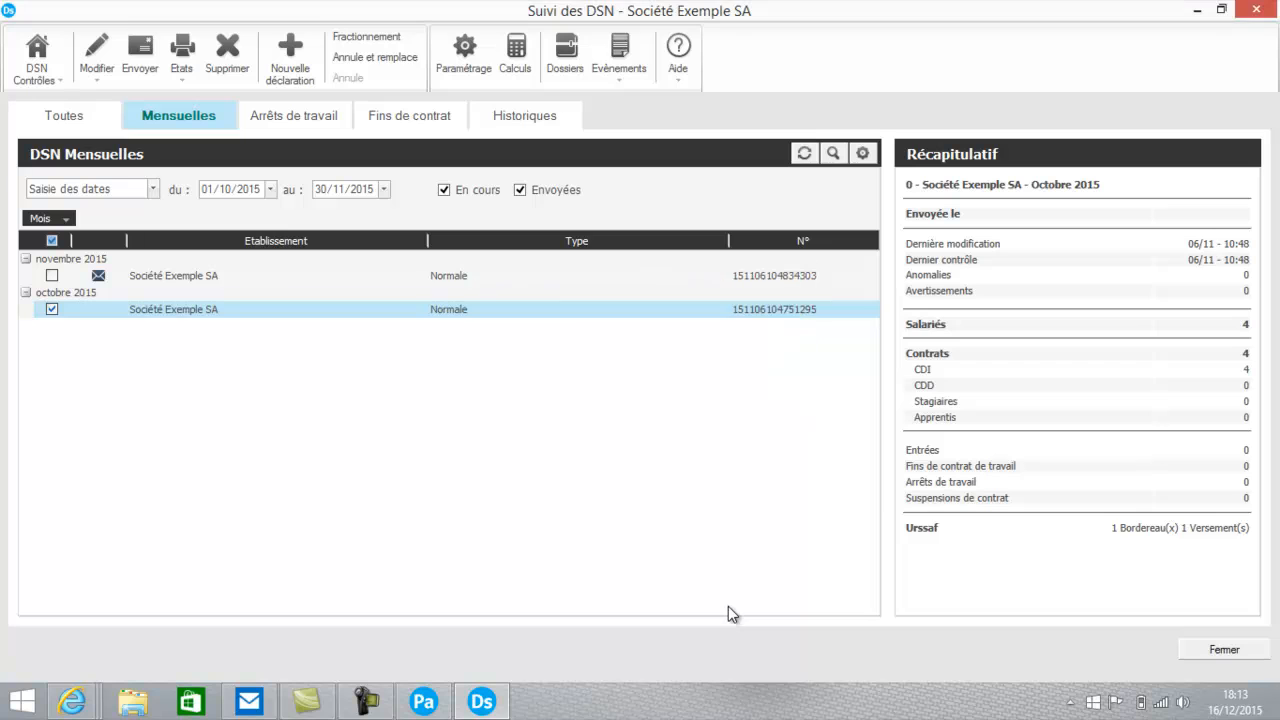
Look for the DSN OCTOBRE.txt file on the Windows desktop and return to Suivi des DSN
left_click(1196, 9)
left_click(1203, 12)
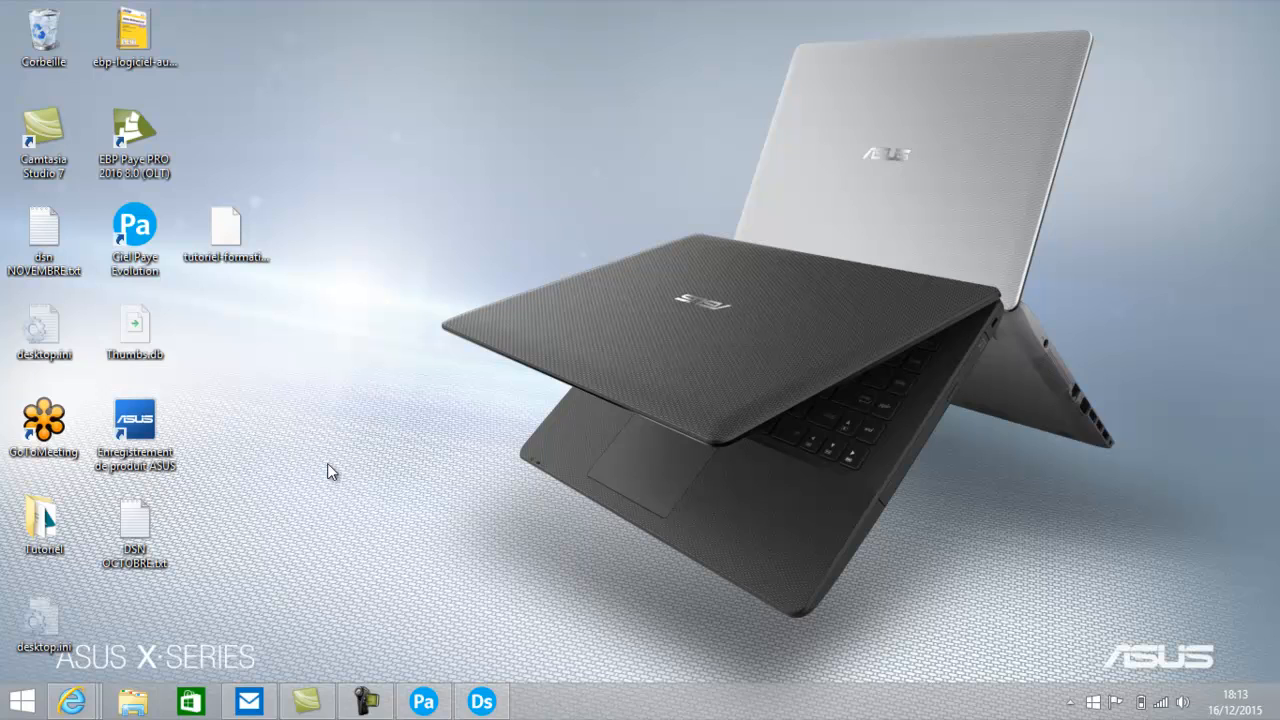
left_click(468, 698)
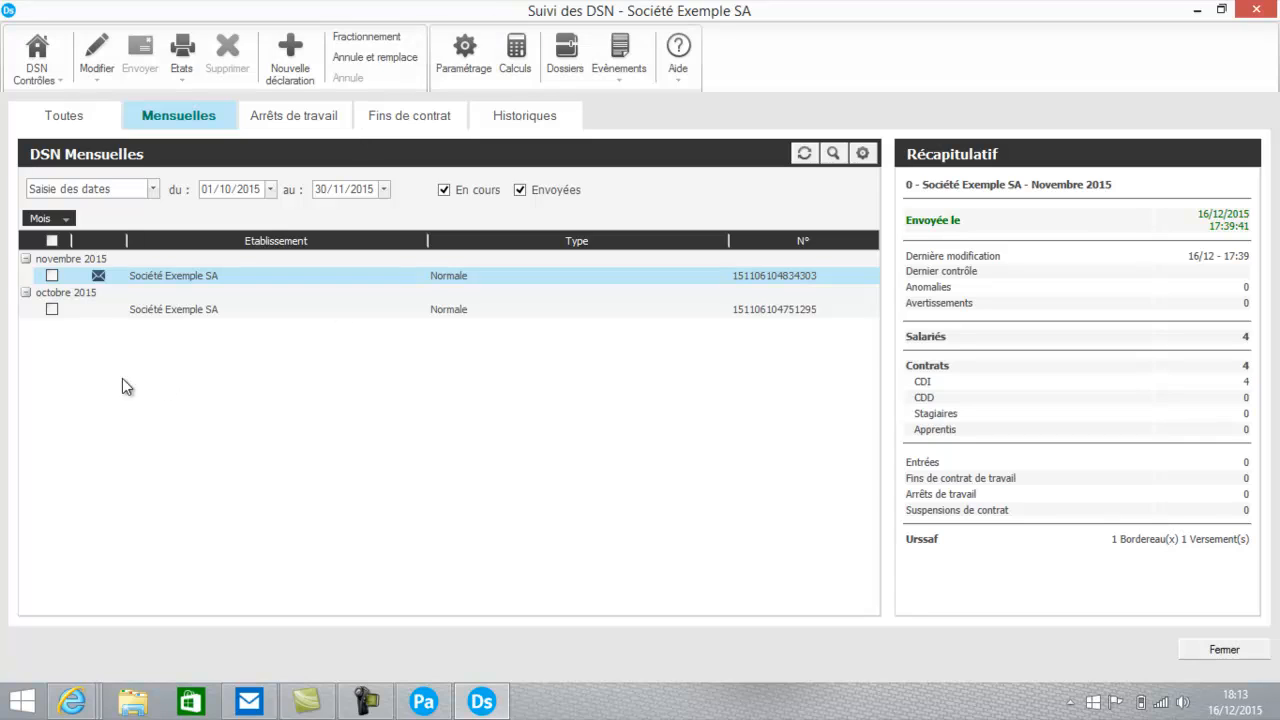
Review the October declaration's sending options for online filing in Réel mode, and close them without sending
left_click(89, 310)
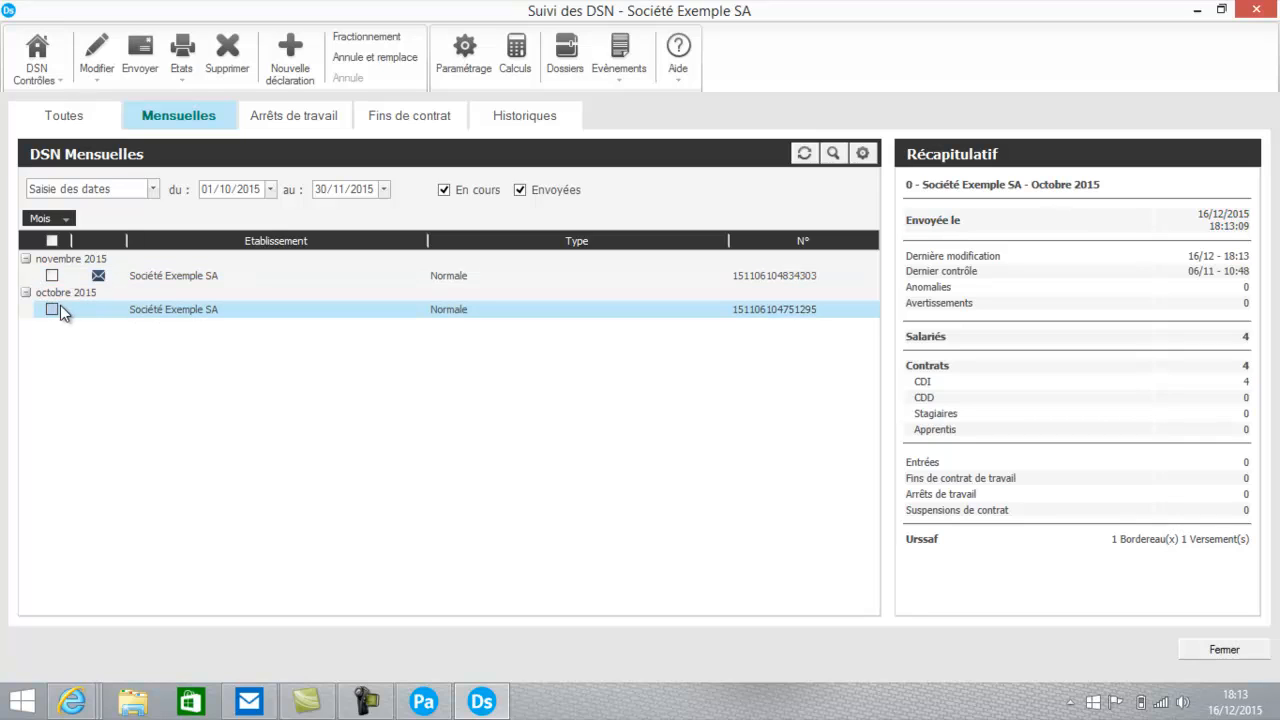
left_click(52, 309)
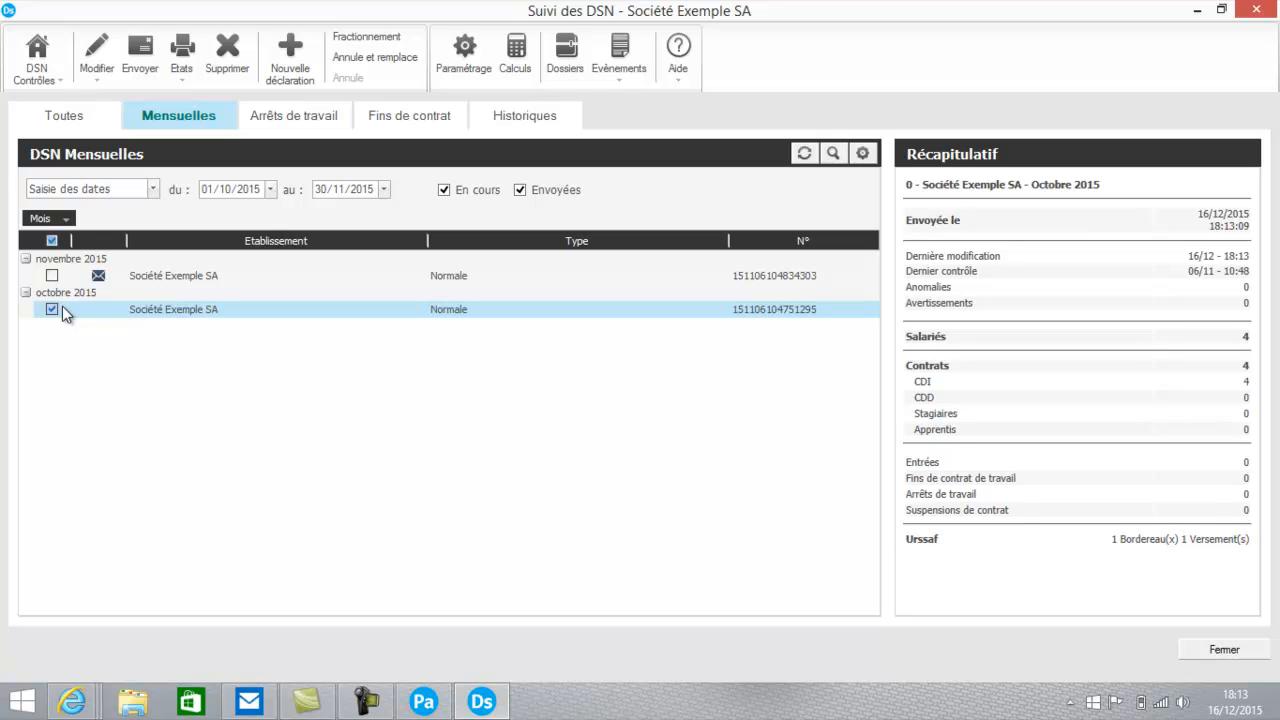
left_click(147, 41)
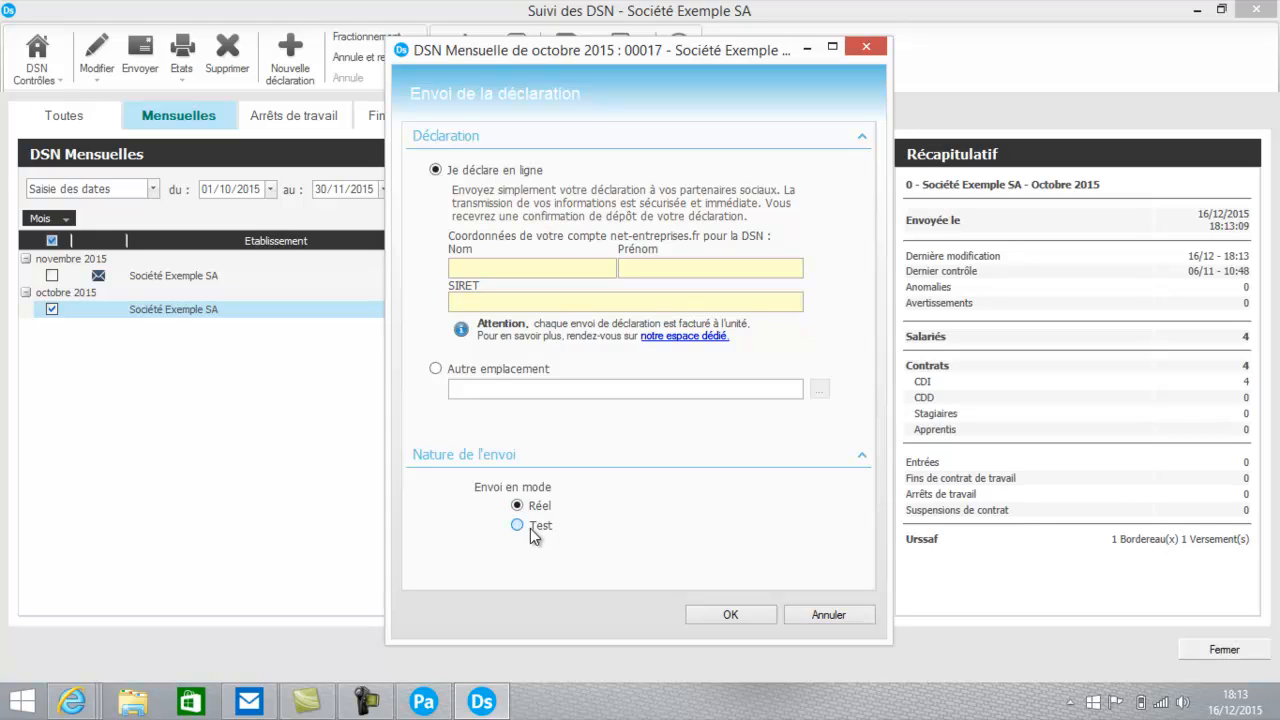
left_click(533, 508)
left_click(830, 615)
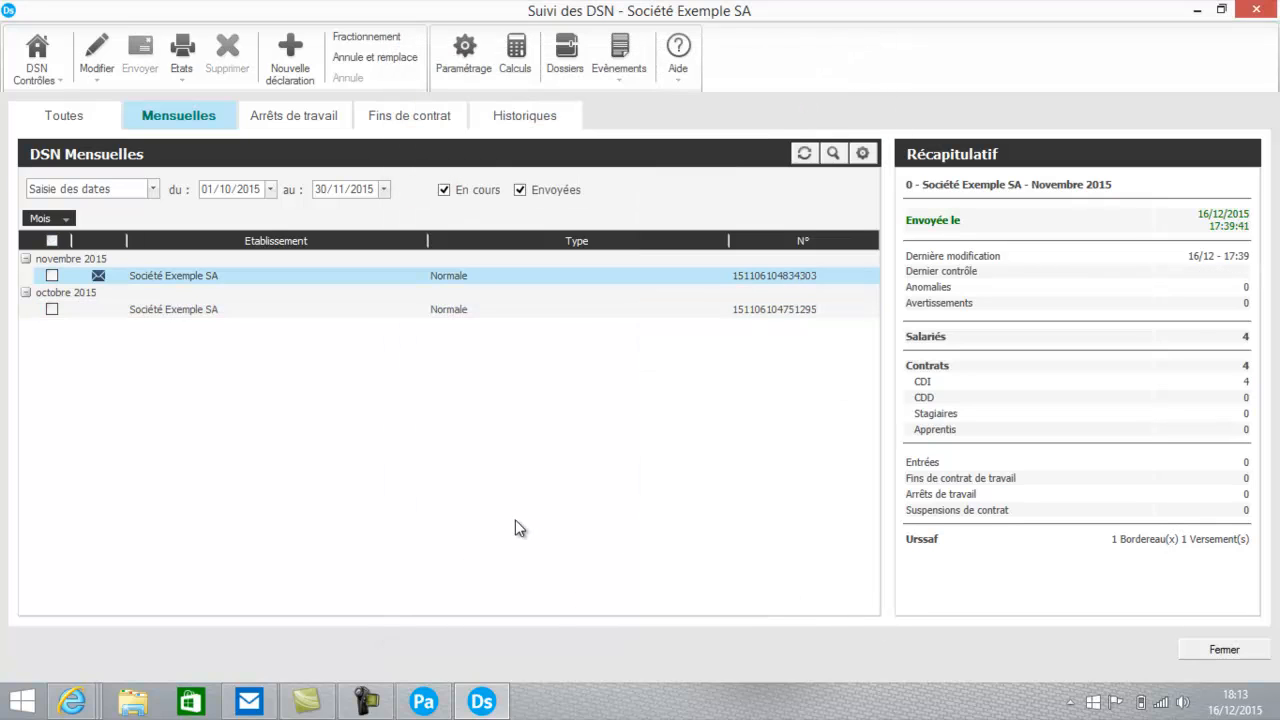